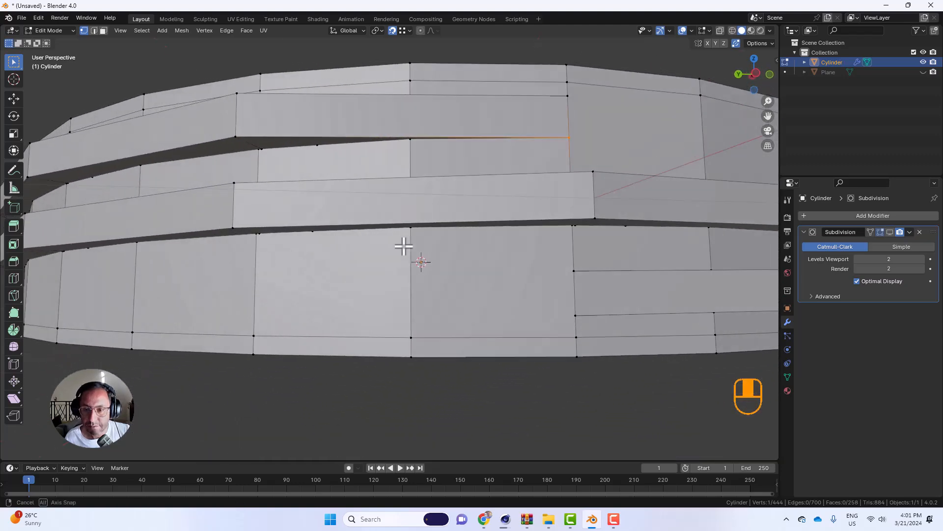
- Return to Object Mode and apply smooth shading to the threaded cylinder
key("Tab")
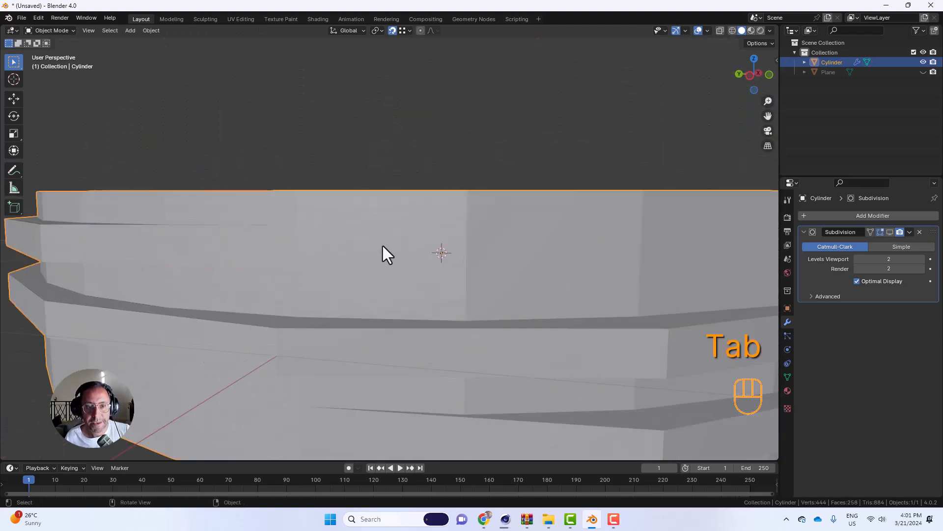
right_click(374, 234)
left_click(358, 215)
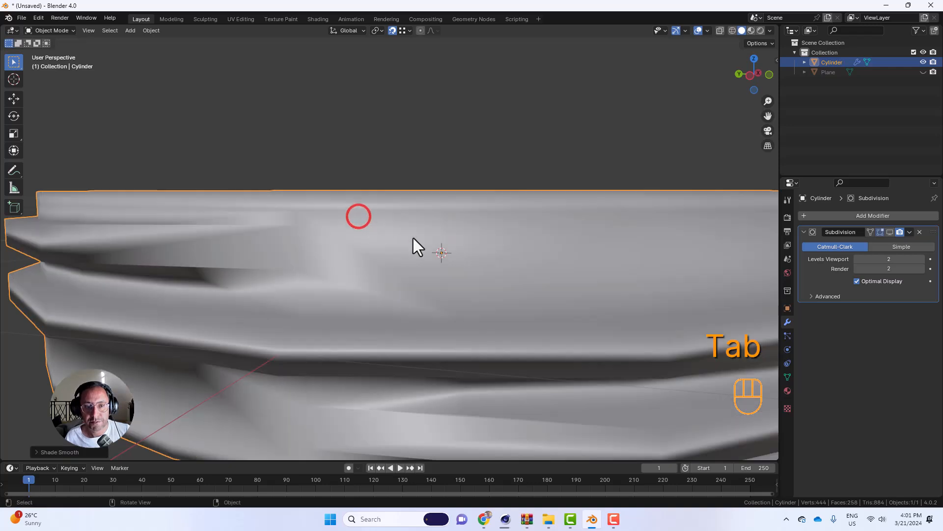
scroll(432, 248, "down", 5)
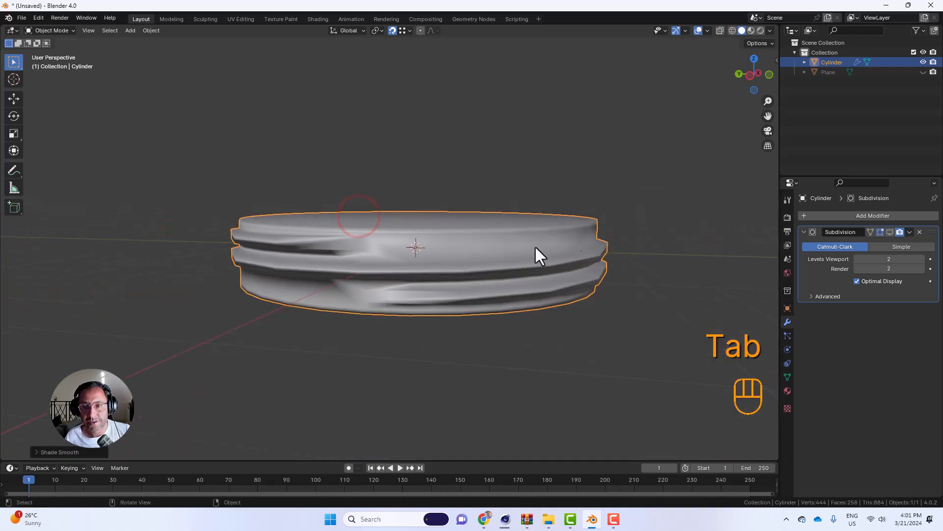
- Show the Subdivision modifier on the smooth-shaded cylinder in the viewport and set its viewport levels to 3
left_click(890, 232)
middle_click_drag(524, 262, 545, 263)
right_click(428, 258)
left_click(404, 257)
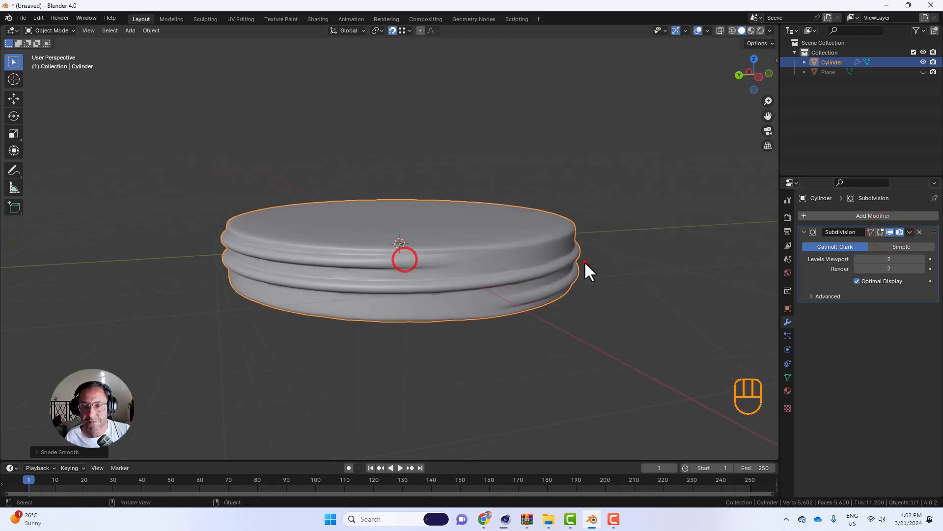
left_click(585, 261)
left_click(922, 259)
- Try scaling up the outer face loop of the thread slightly and check the smoothed shape in Object Mode
middle_click_drag(582, 236, 475, 314)
scroll(440, 246, "up", 4)
key("Tab")
key("Tab")
scroll(443, 287, "up", 3)
key("Tab")
scroll(496, 317, "up", 2)
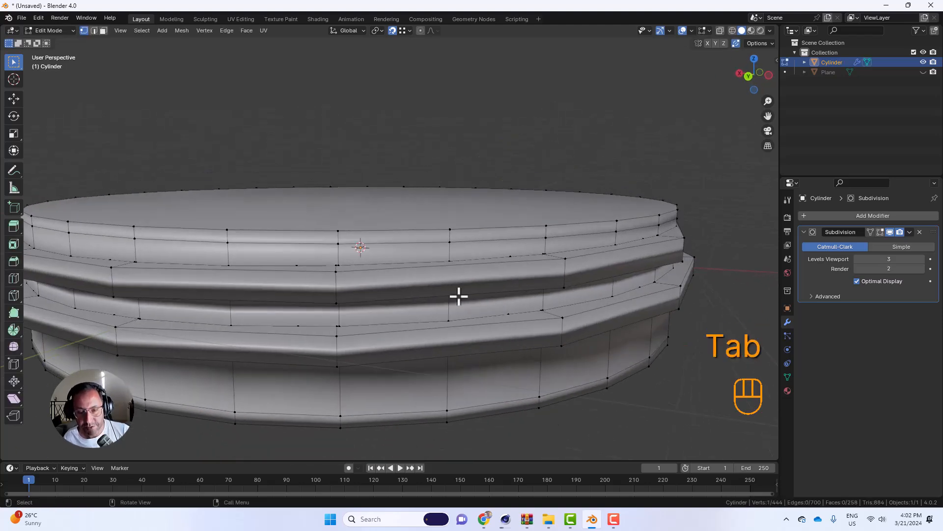
key("3")
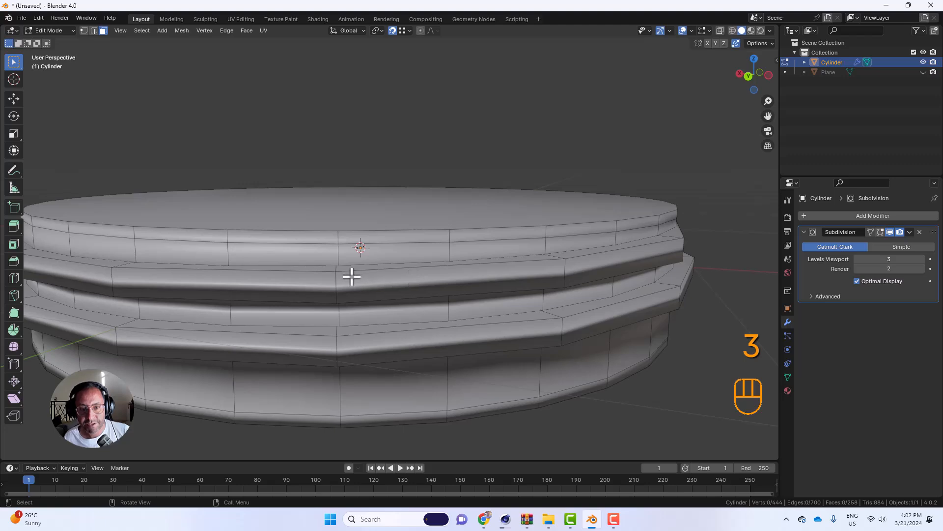
left_click(337, 283, "alt")
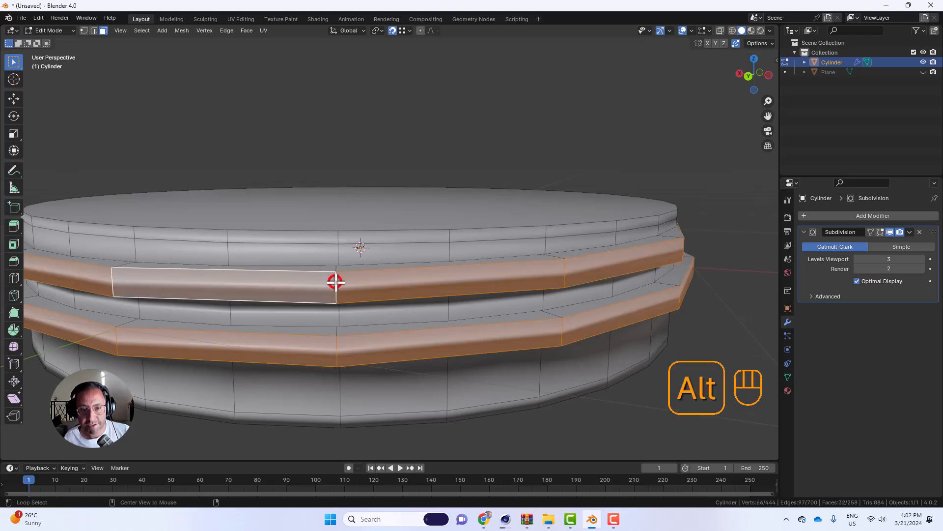
middle_click_drag(373, 290, 471, 316)
scroll(473, 317, "down", 3)
key("s")
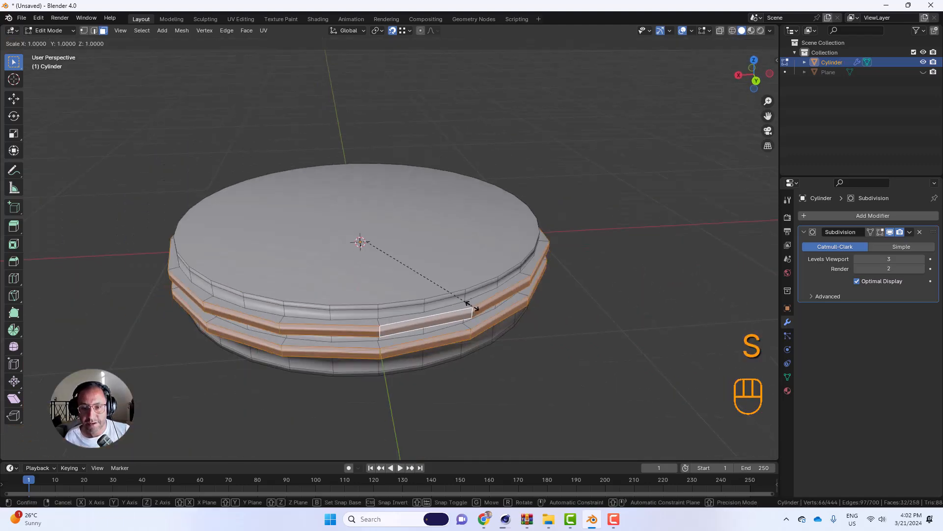
left_click(492, 301)
key("Tab")
middle_click_drag(514, 297, 555, 295)
- Undo the scaling of the thread's outer face loop
key("Tab")
key("ctrl+z")
key("ctrl+z")
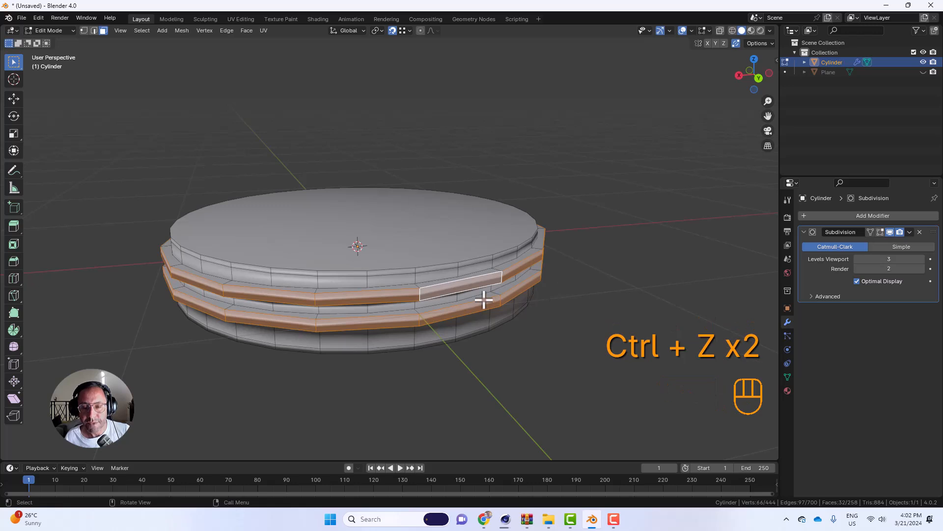
scroll(462, 308, "up", 1)
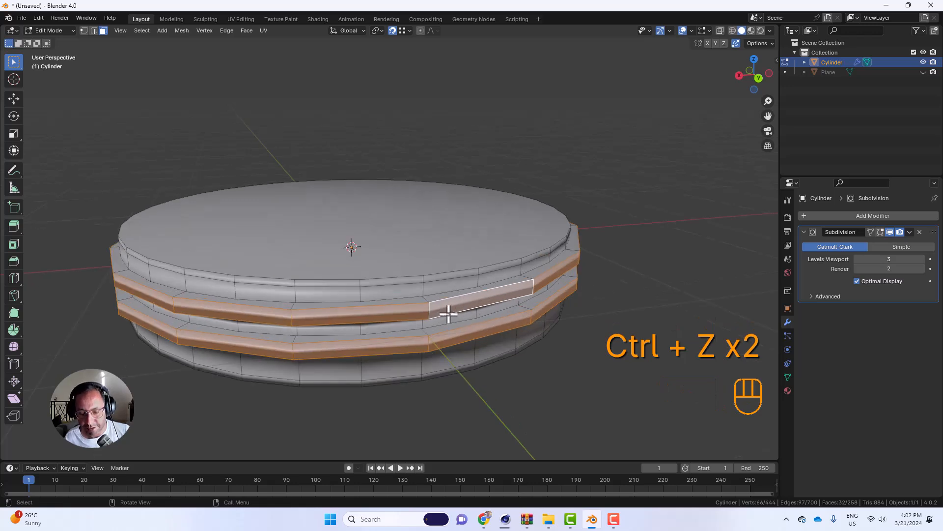
- Apply the cylinder's scale in Object Mode
key("Tab")
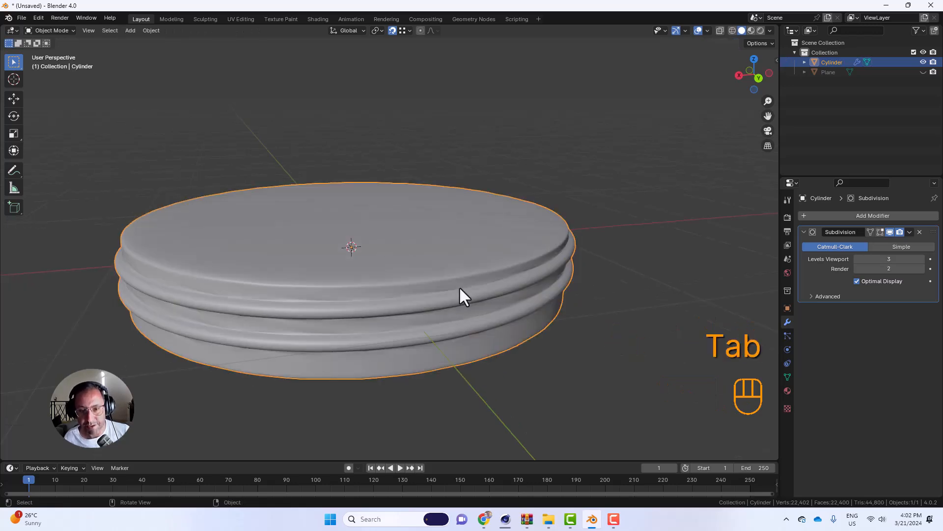
key("ctrl+a")
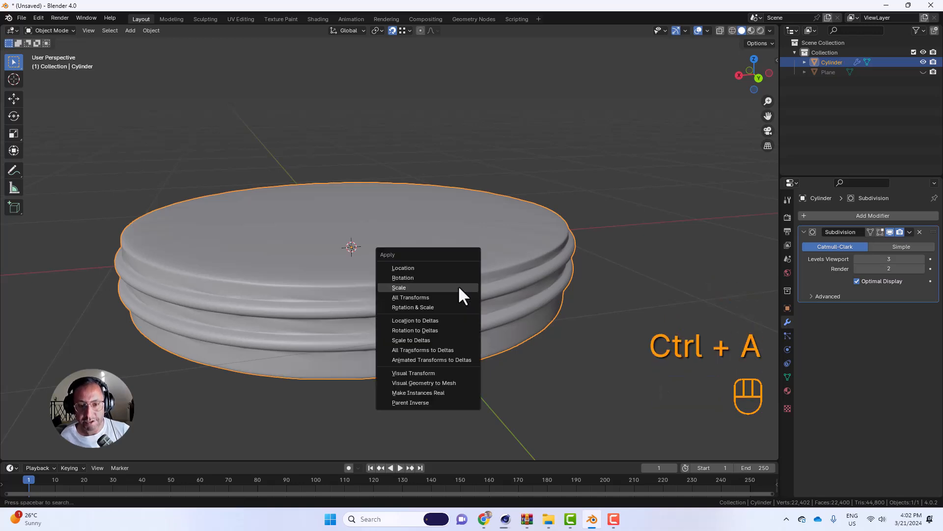
left_click(458, 285)
- Try to bevel the thread's selected outer faces in Edit Mode
key("Tab")
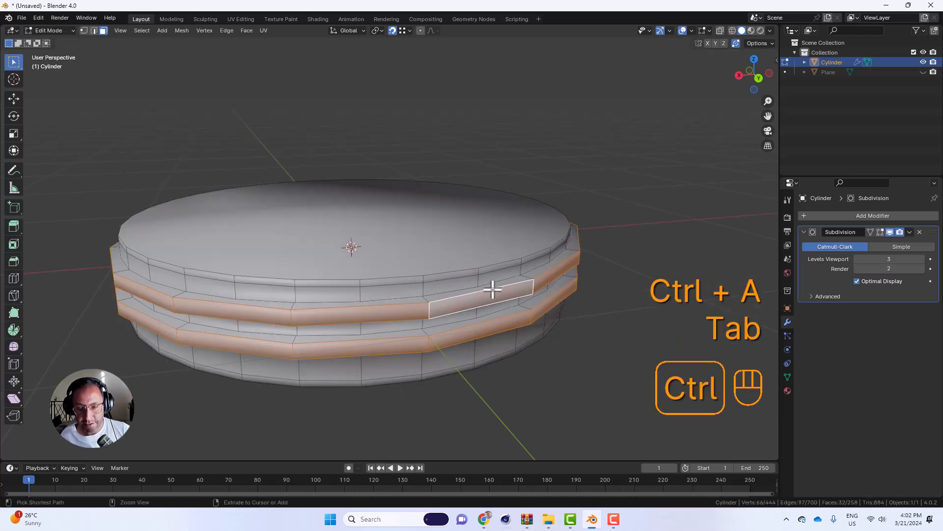
key("ctrl+b")
left_click(502, 274)
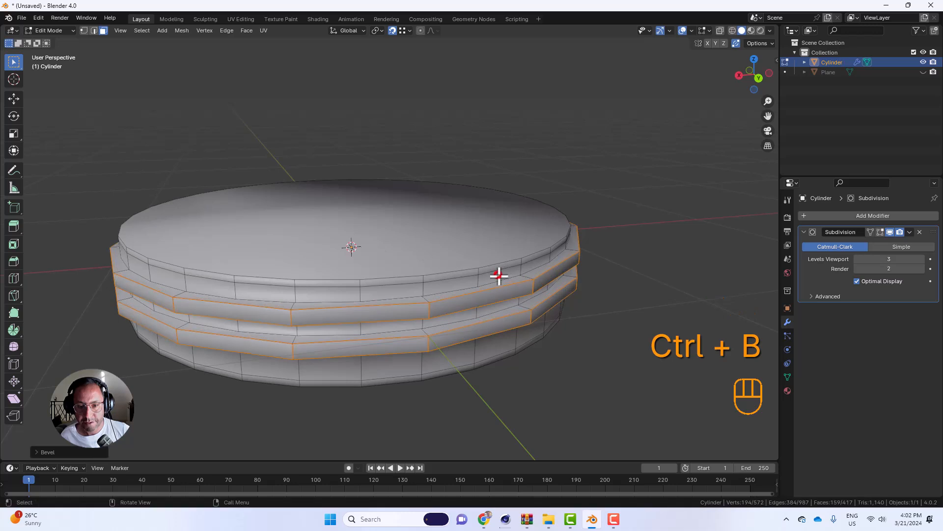
key("ctrl+z")
key("ctrl+z")
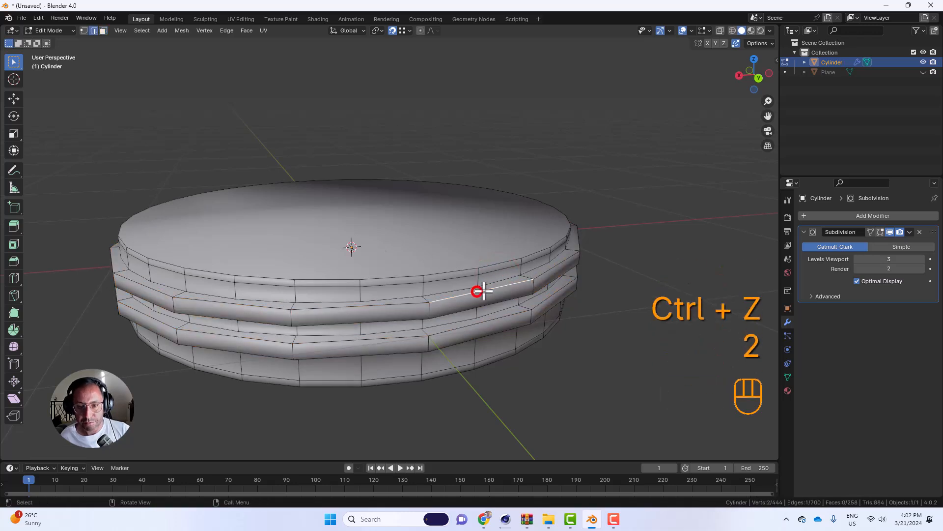
- Bevel the upper and lower outer edge loops of the thread slightly and inspect the smoothed result in Object Mode
left_click(479, 291, "alt")
left_click(463, 311, "alt+shift")
left_click(463, 310, "alt+shift")
key("ctrl+b")
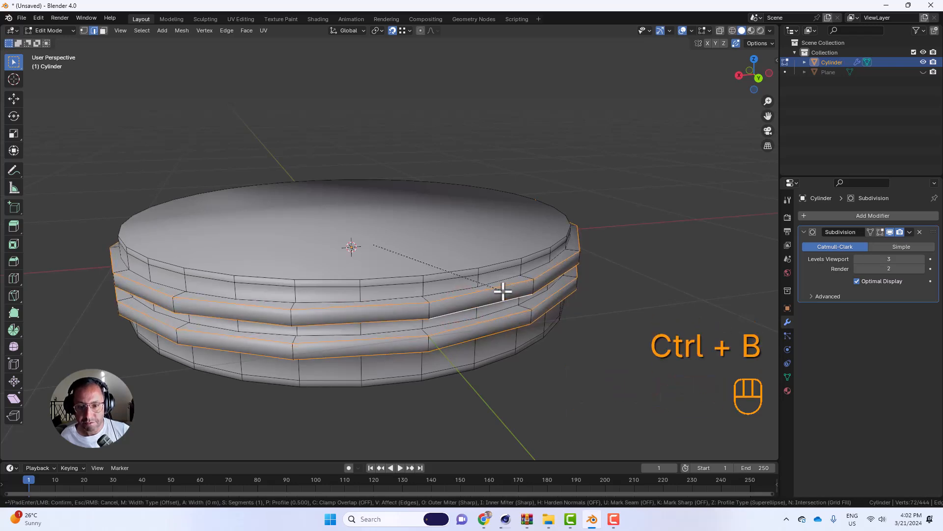
left_click(505, 290)
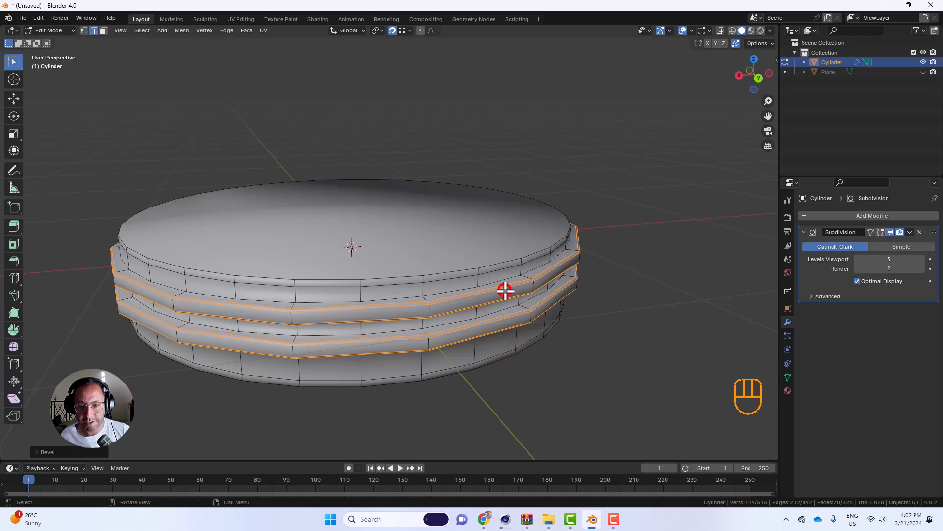
key("Tab")
middle_click_drag(396, 324, 270, 315)
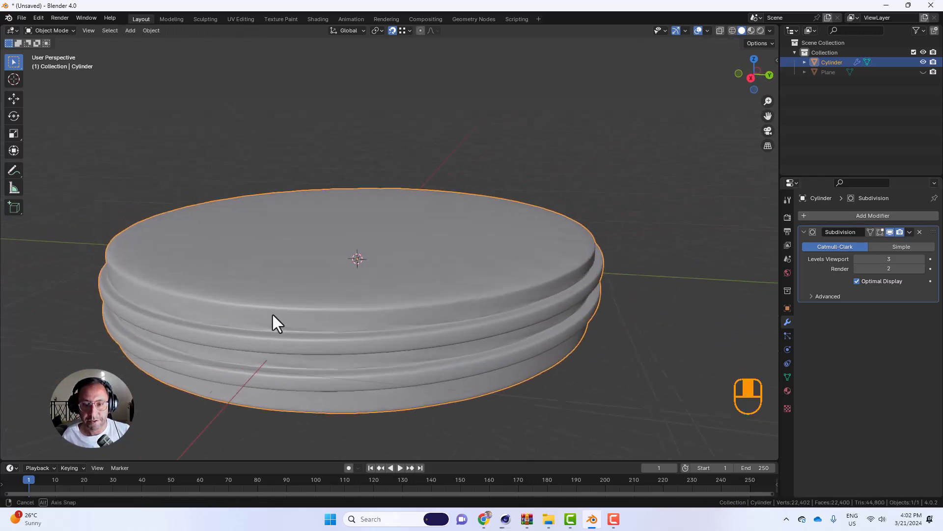
scroll(429, 314, "up", 3)
scroll(427, 324, "down", 3)
middle_click_drag(417, 309, 421, 292)
- Merge all of the cylinder's vertices by distance and return to Object Mode
key("Tab")
key("a")
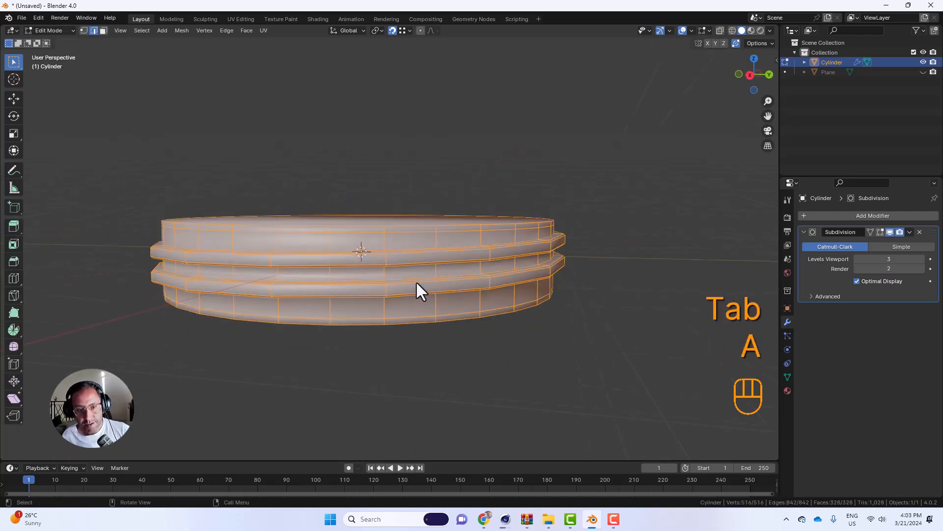
key("m")
left_click(391, 317)
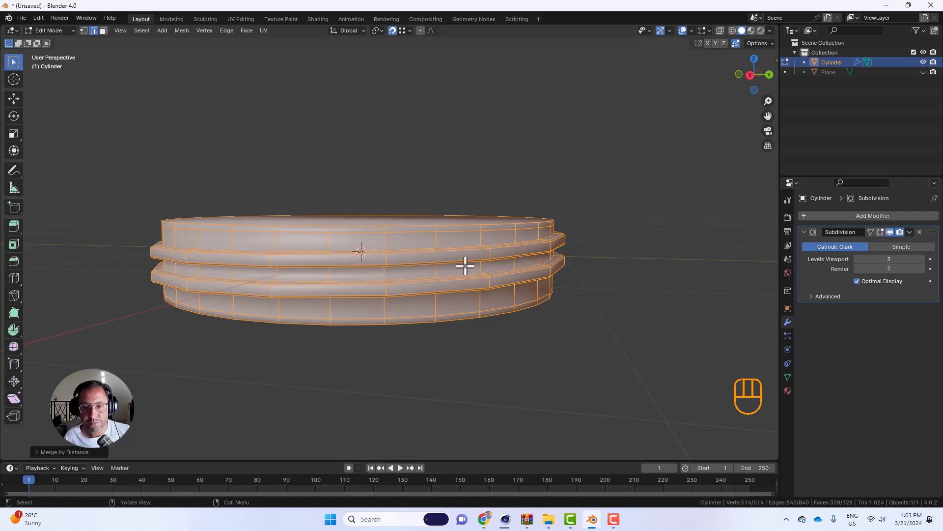
key("Tab")
middle_click_drag(463, 271, 434, 235)
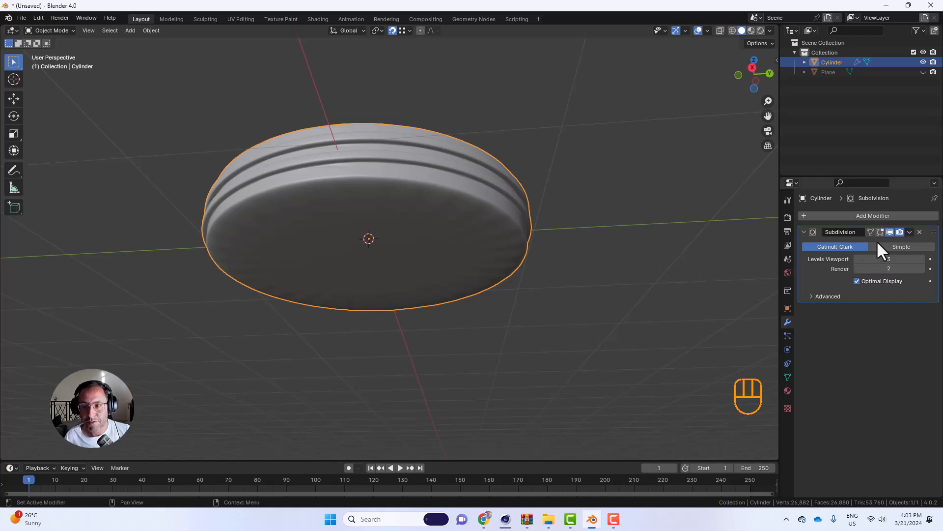
- Hide the Subdivision effect in the viewport and delete the cylinder's large bottom face
left_click(890, 232)
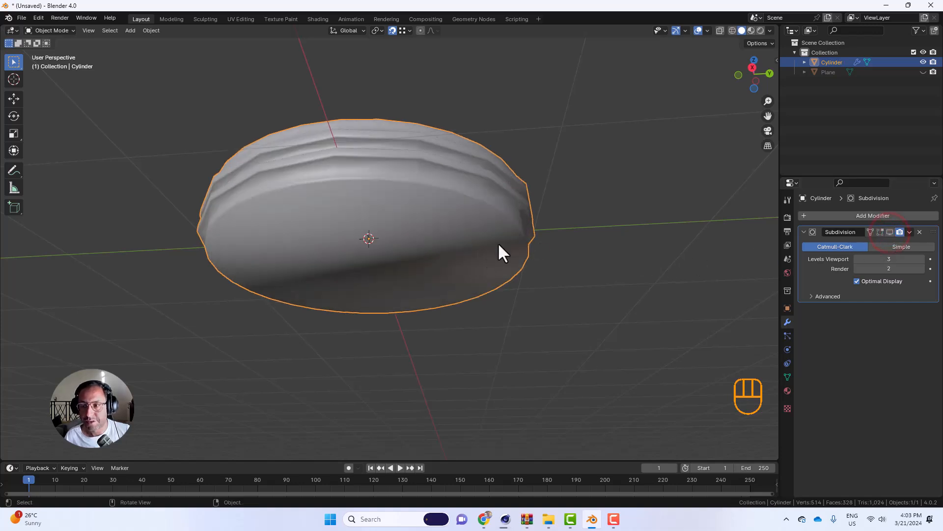
key("Tab")
key("3")
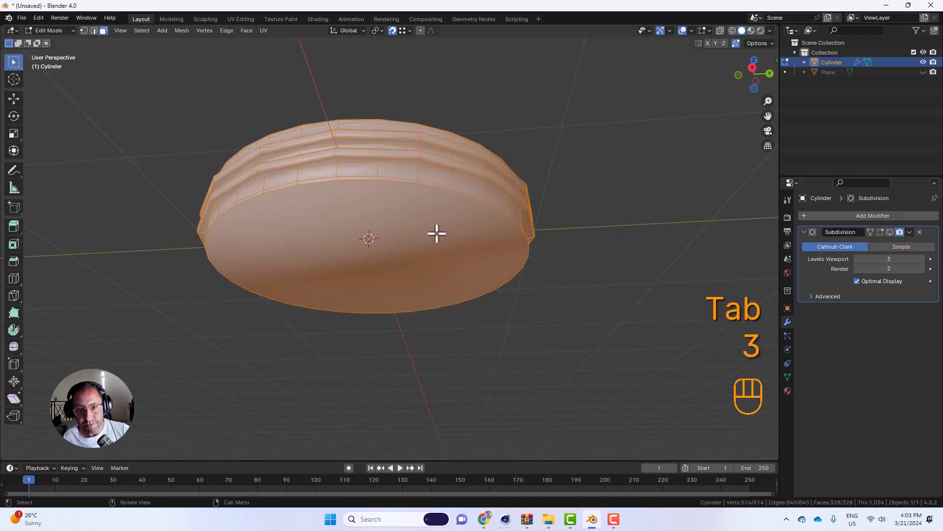
left_click(405, 220)
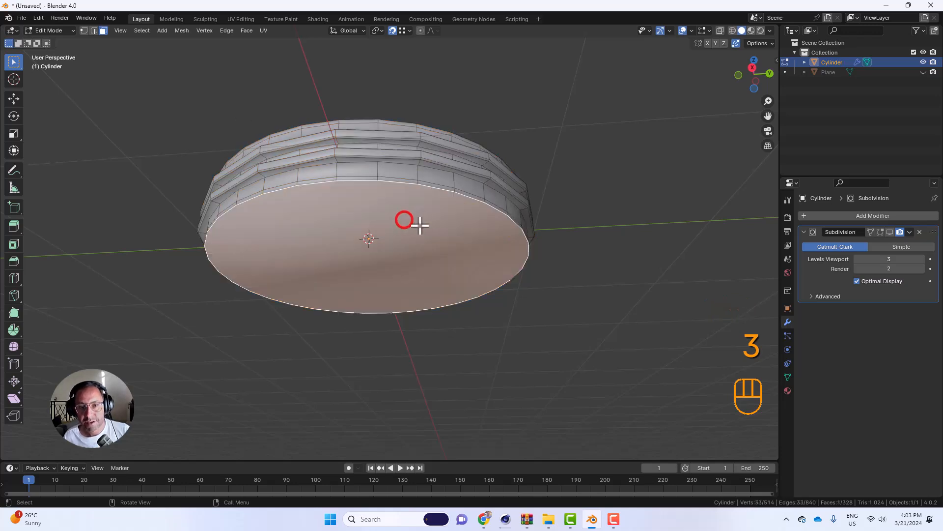
key("x")
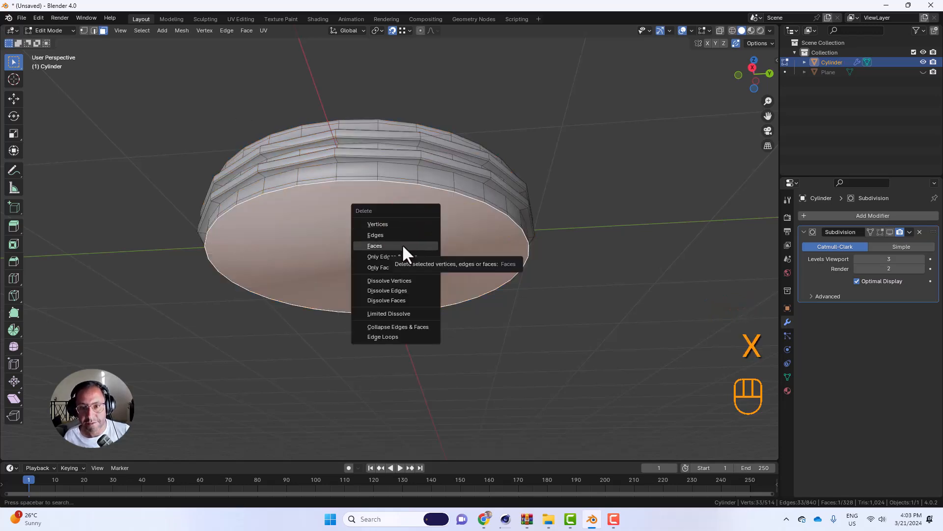
left_click(405, 245)
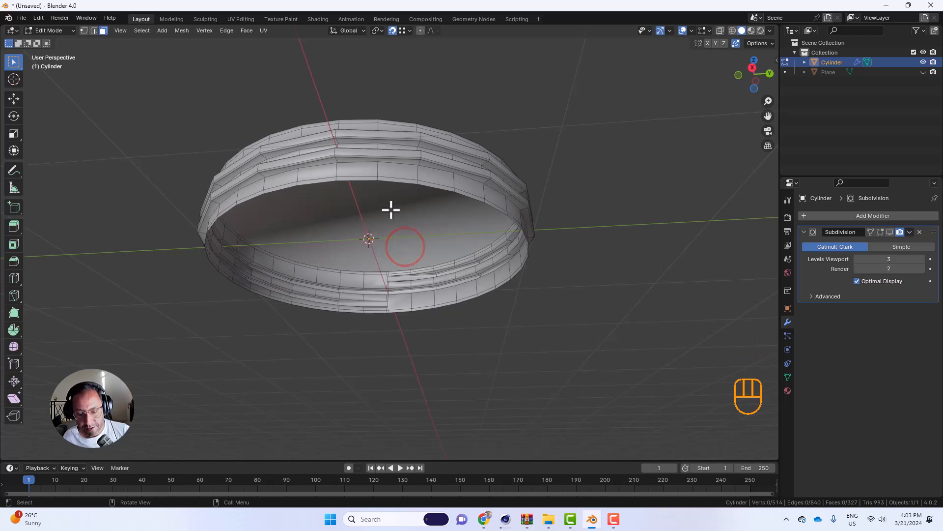
- Extrude the open bottom edge loop outward into a flat rim, scaled to about 1.5 times its size
key("2")
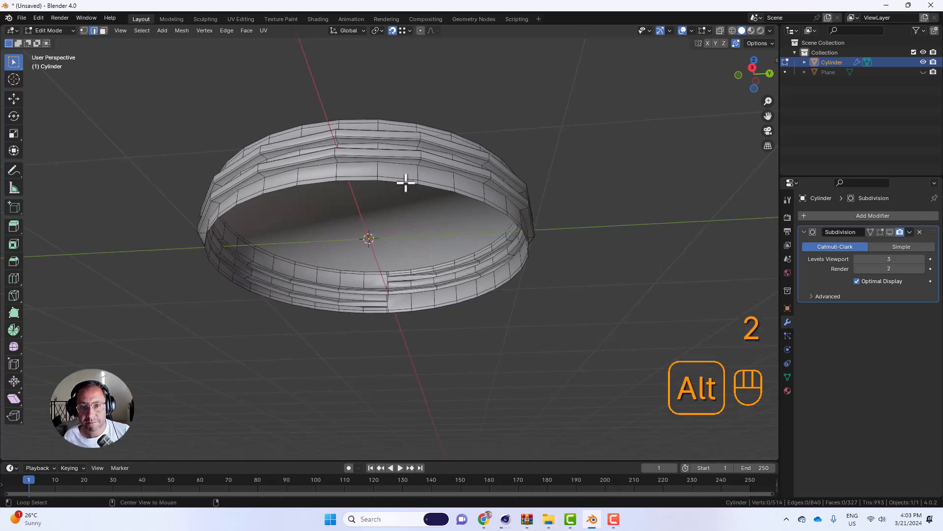
left_click(407, 185, "alt")
middle_click_drag(480, 189, 525, 229)
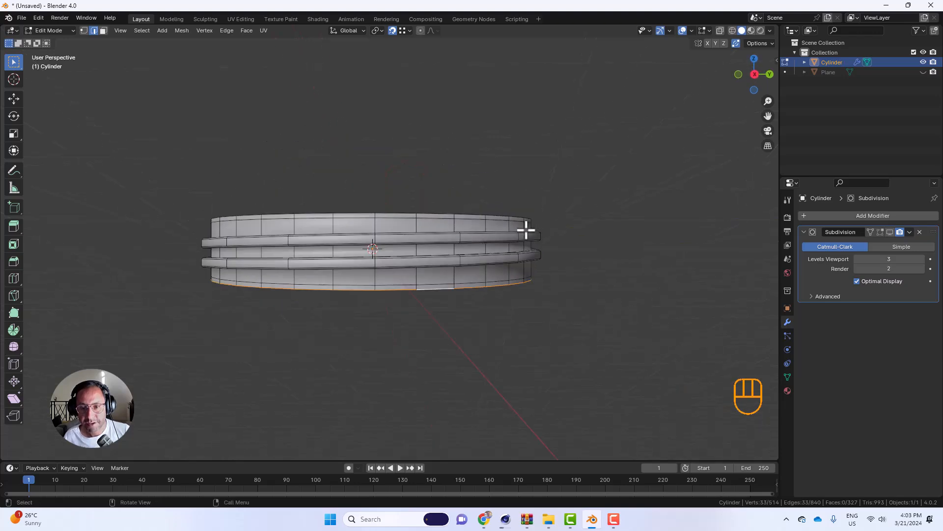
key("e")
key("s")
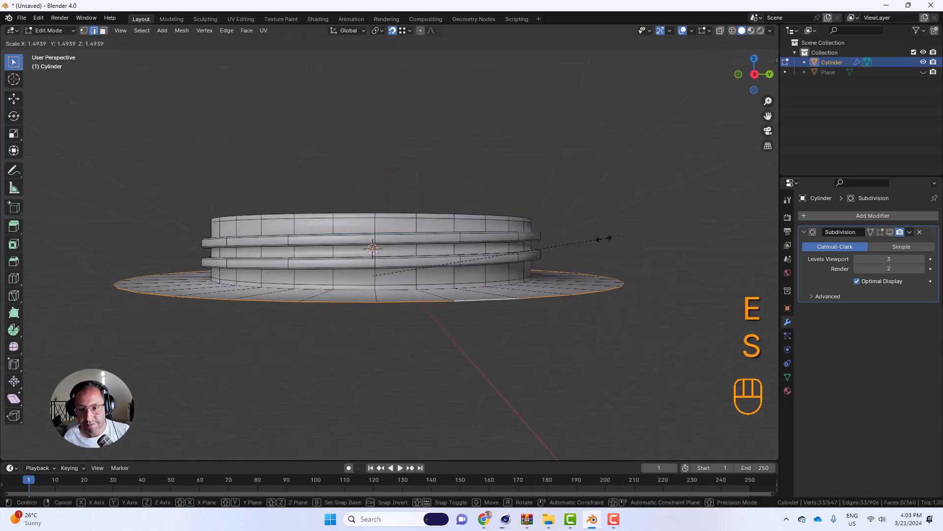
left_click(596, 240)
- Extrude the rim's outer edge loop about 1.1 m straight down along Z to form the body wall
scroll(585, 265, "down", 4)
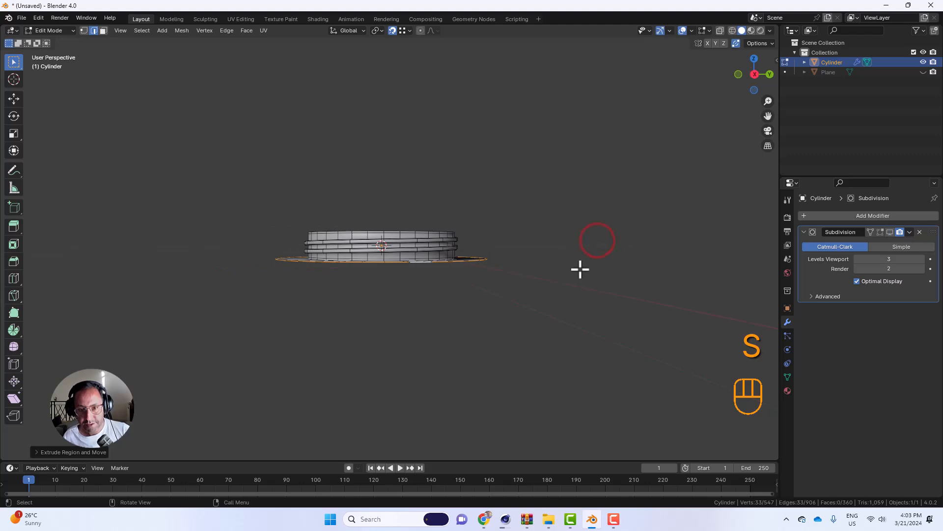
key("e")
key("z")
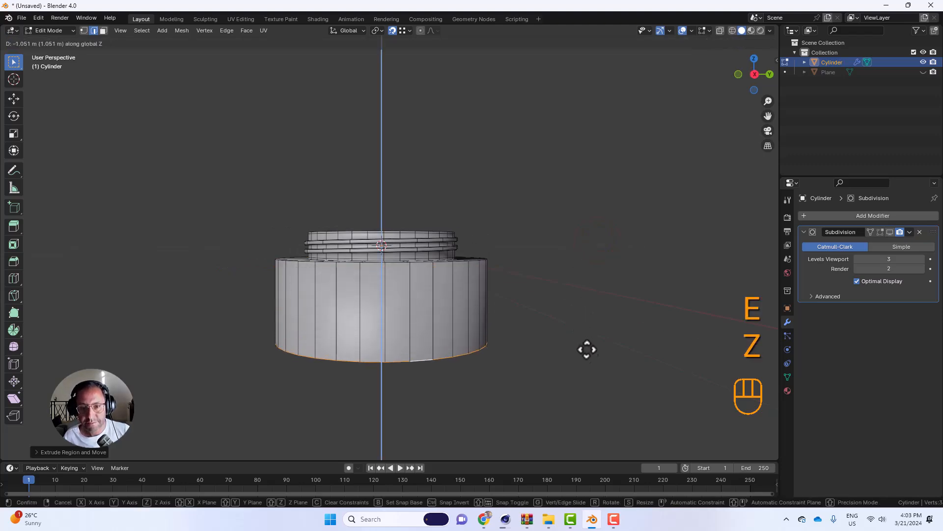
left_click(588, 355)
- Extrude the body's bottom edge loop inward four times with scaling, forming concentric rings around a small central hole
middle_click_drag(591, 337, 598, 272)
key("e")
key("s")
left_click(565, 288)
key("e")
key("s")
left_click(517, 297)
key("e")
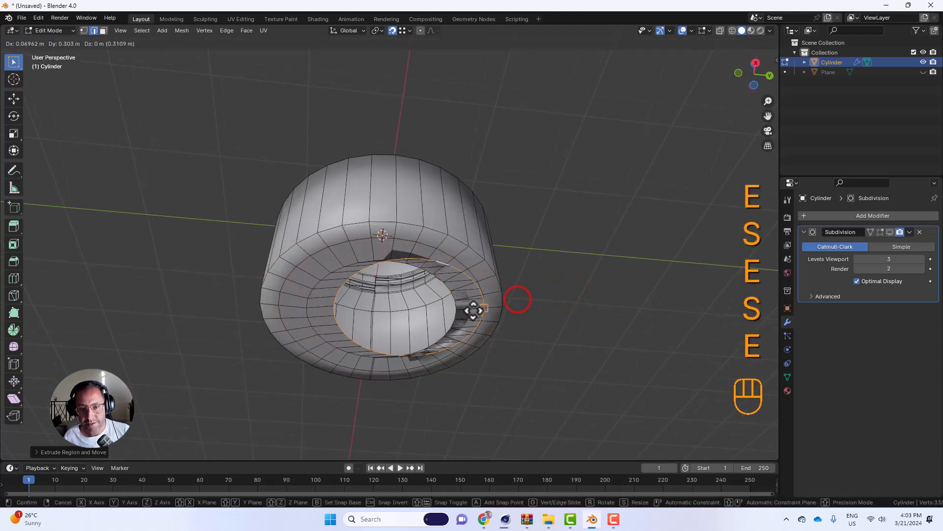
key("s")
left_click(452, 314)
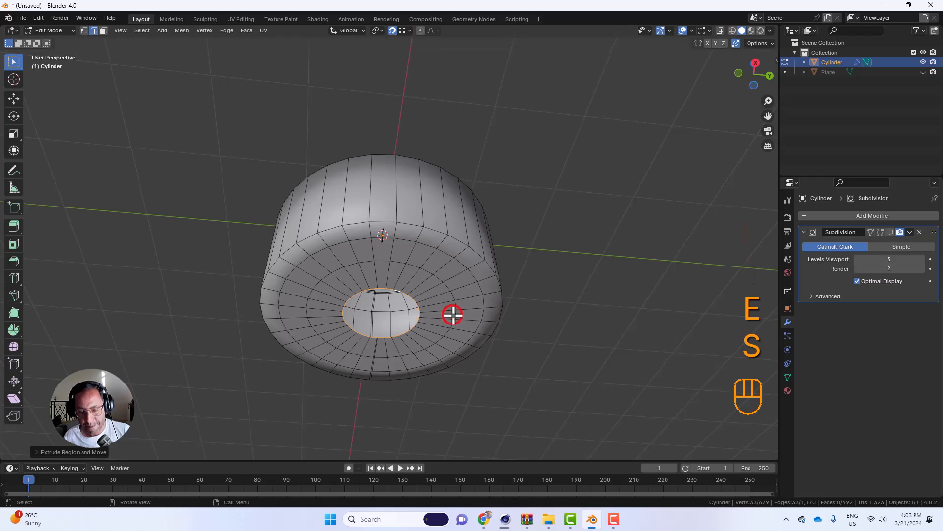
key("e")
key("s")
left_click(434, 318)
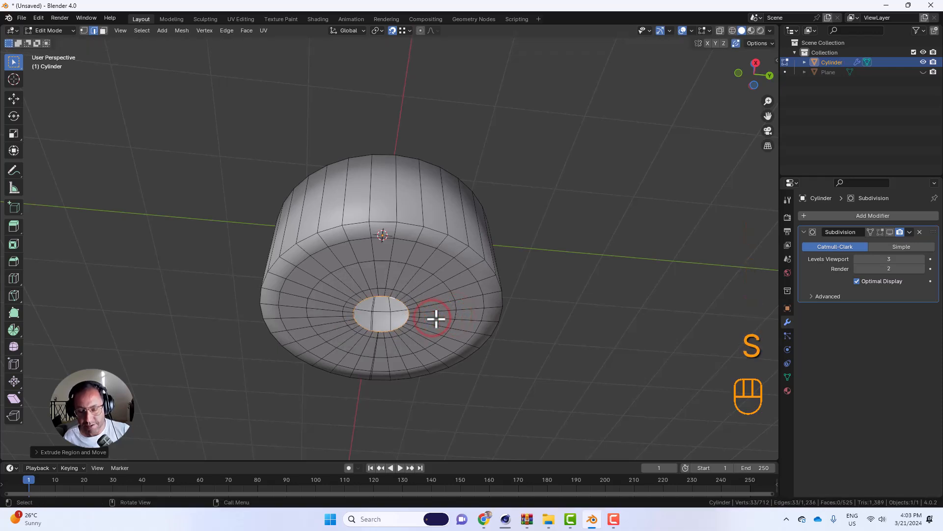
- Merge the innermost bottom edge loop into one central vertex to close the base
key("m")
left_click(421, 281)
middle_click_drag(431, 317, 436, 214)
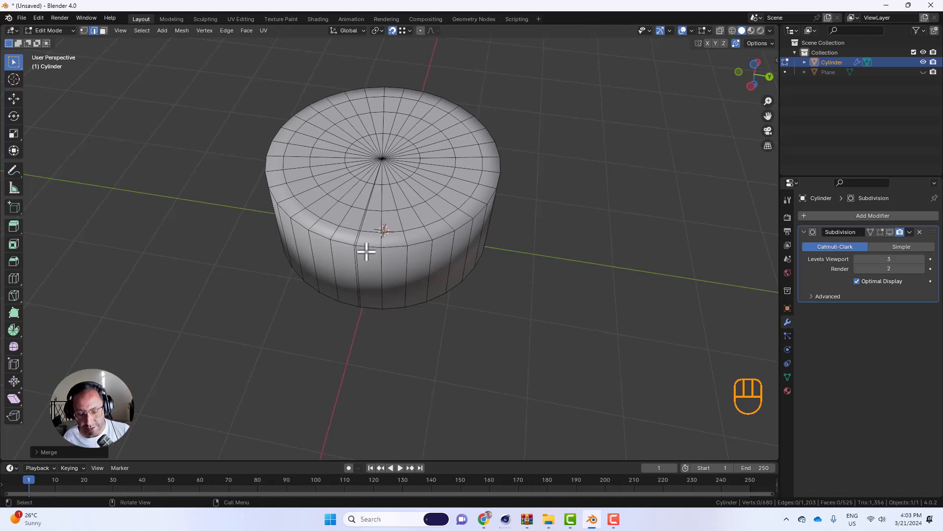
- Dissolve the redundant edge loop running beside the regular edges along the jar's base and side wall
left_click(355, 239, "alt")
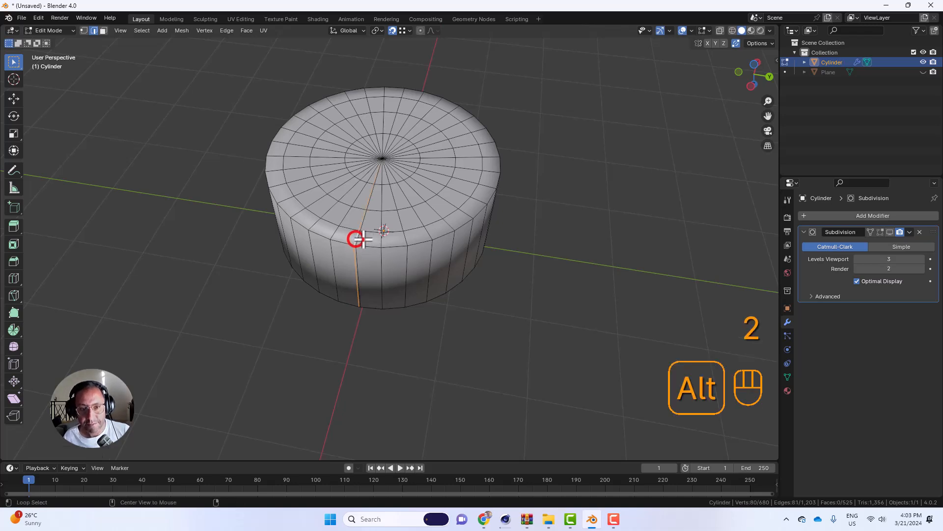
left_click(397, 244)
left_click(354, 239, "alt")
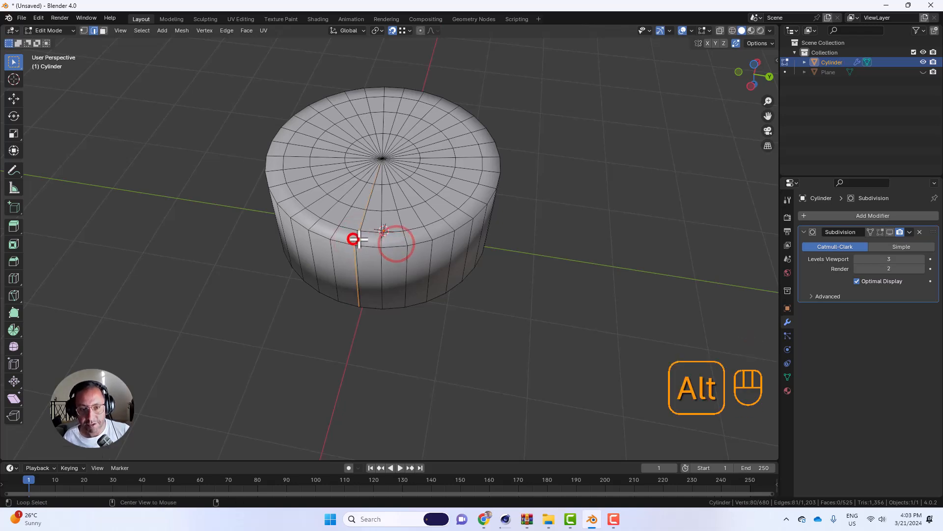
key("x")
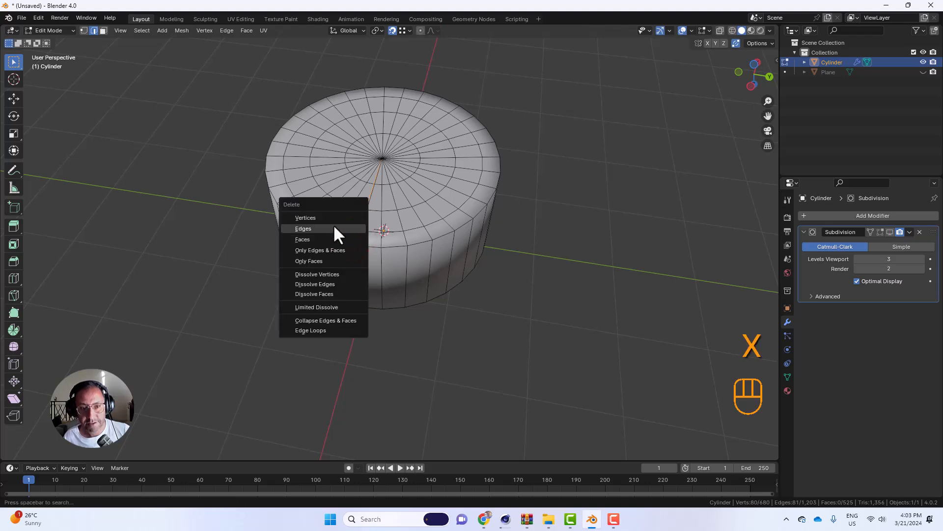
left_click(345, 283)
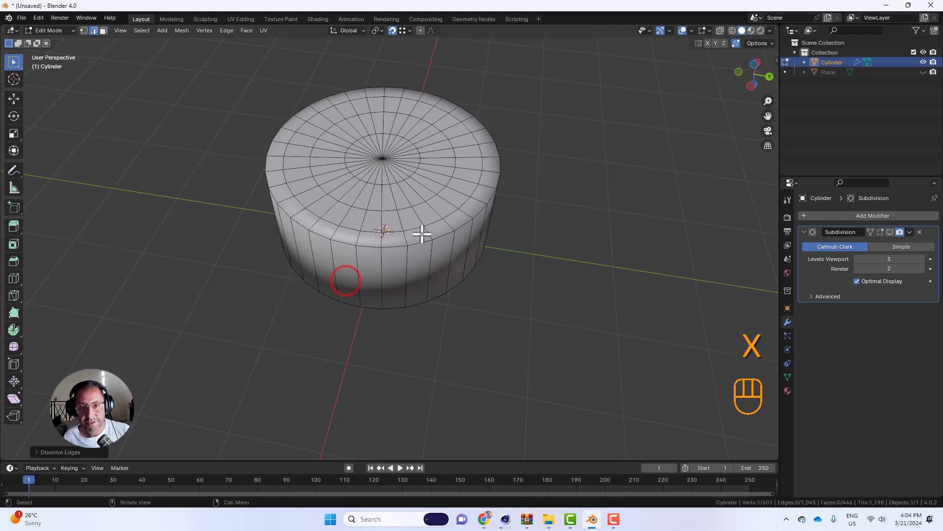
- Leave mesh editing and turn on the Subdivision modifier's viewport display for the jar
middle_click_drag(421, 233, 427, 391)
key("Tab")
middle_click_drag(419, 343, 444, 304)
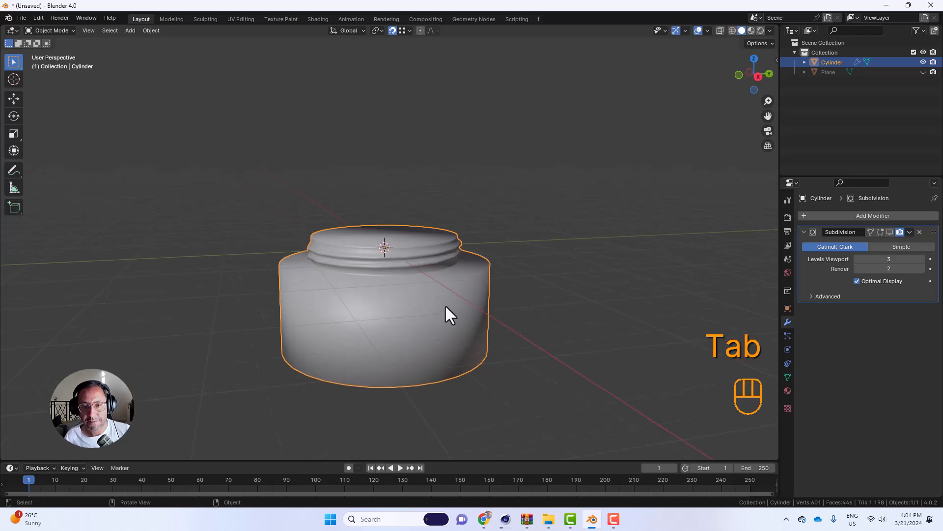
scroll(579, 290, "up", 2)
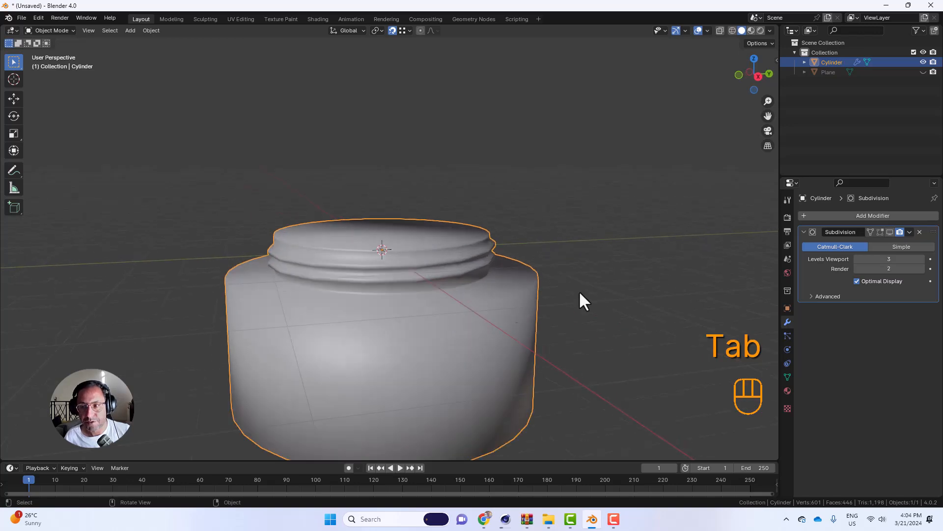
left_click(890, 231)
scroll(513, 299, "down", 3)
middle_click_drag(513, 299, 411, 275, "shift")
- Select the outer edge loops at the shoulder and at the base of the jar body
key("Tab")
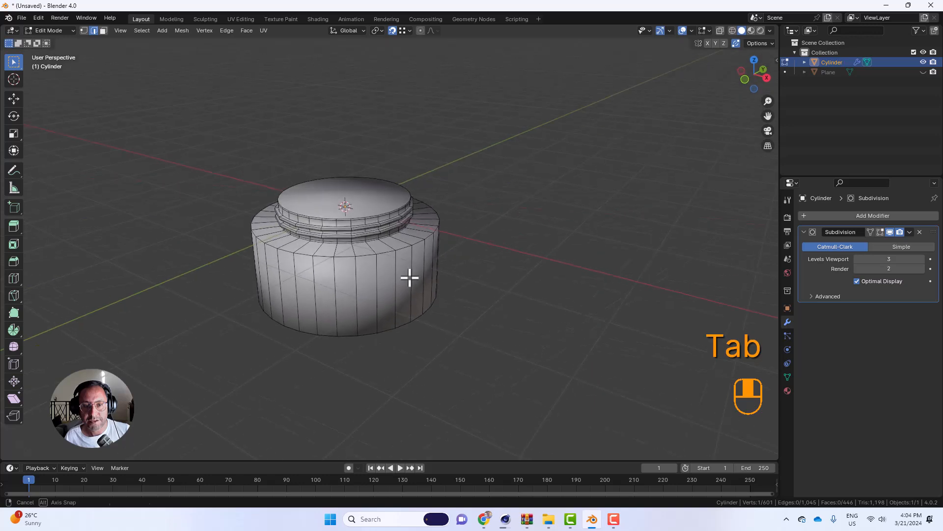
key("alt")
left_click(388, 253, "alt")
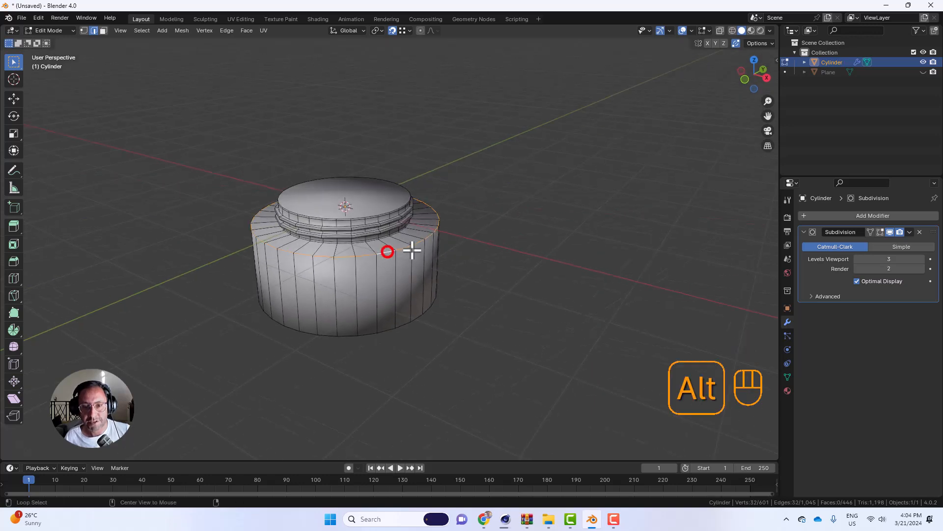
middle_click_drag(376, 282, 448, 328)
left_click(383, 223, "alt+shift")
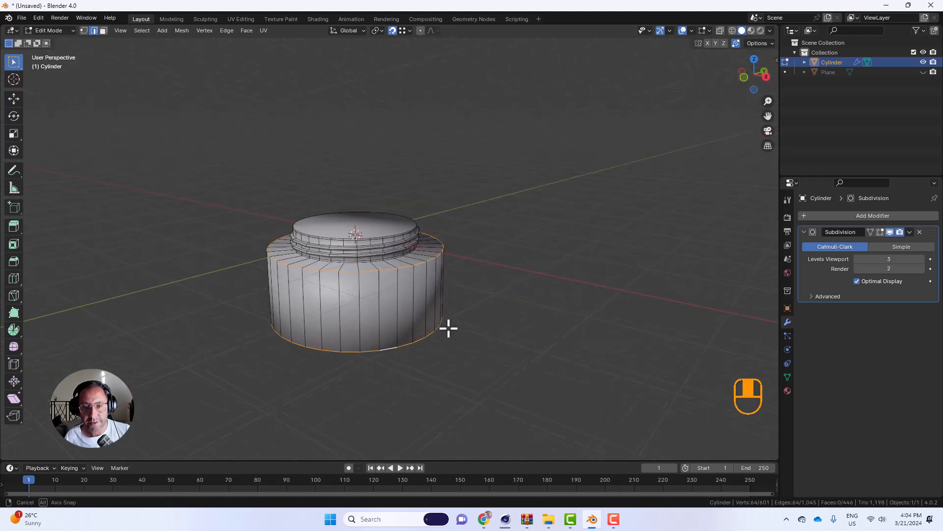
- Try a bevel about 0.119 m wide with 2 segments on the selected shoulder and base loops
key("ctrl+b")
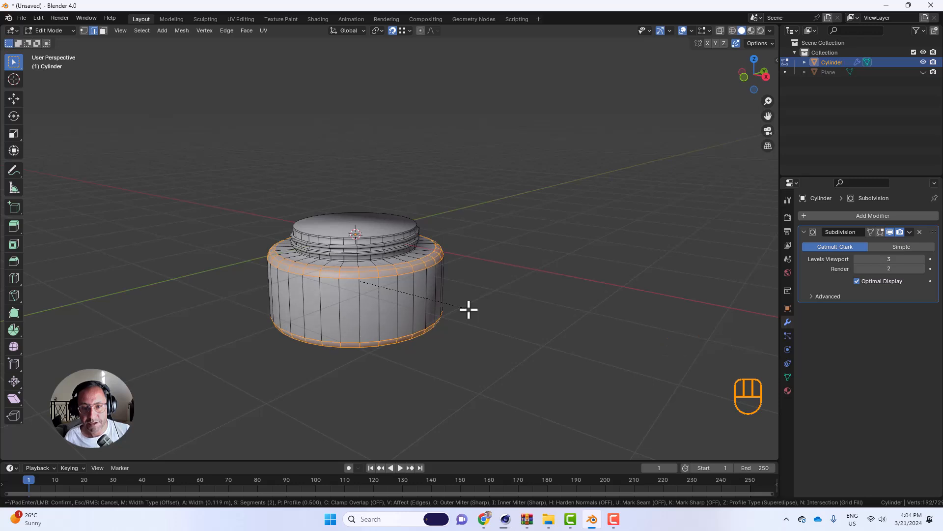
left_click(468, 309)
left_click(36, 451)
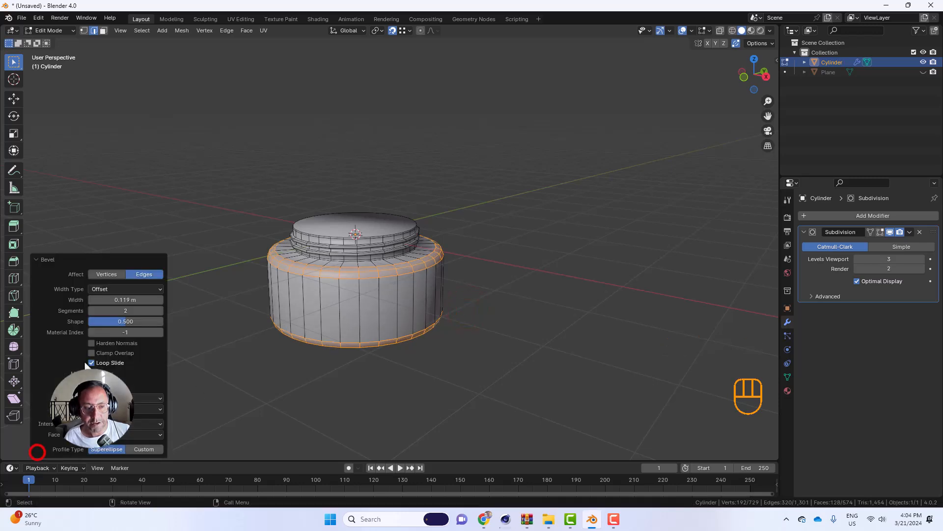
left_click(160, 311)
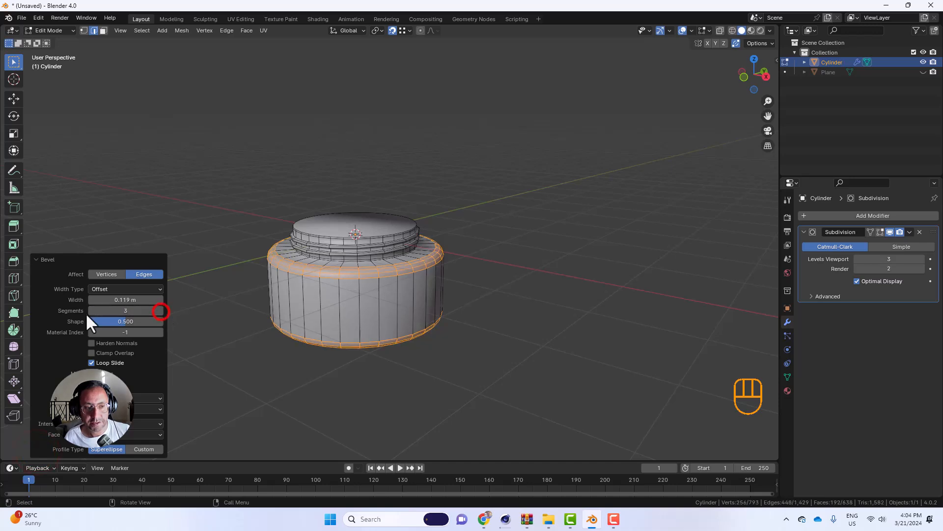
left_click(90, 311)
left_click(160, 311)
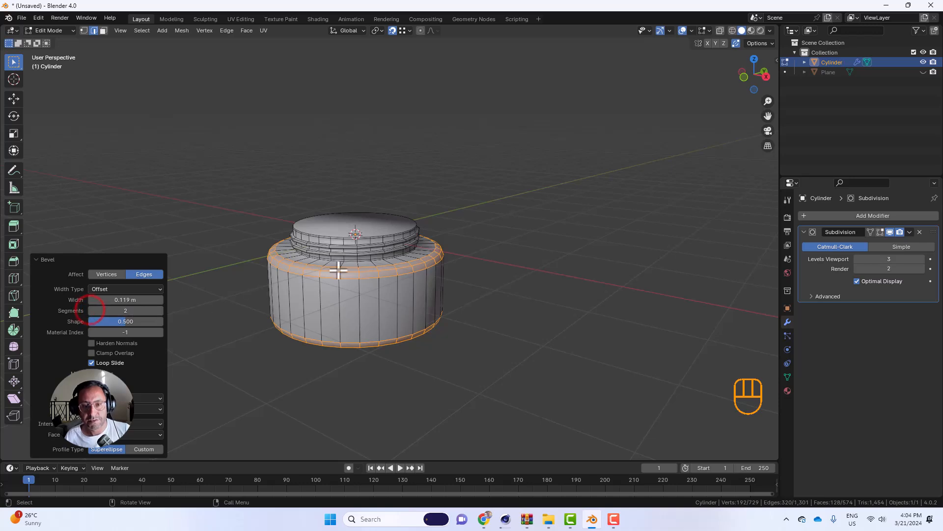
- Inspect the rounded body in Object Mode and undo the wide bevel on the shoulder and base loops
key("Tab")
middle_click_drag(458, 328, 400, 301)
scroll(403, 293, "up", 3)
scroll(406, 306, "down", 1)
scroll(405, 307, "up", 1)
scroll(405, 308, "down", 1)
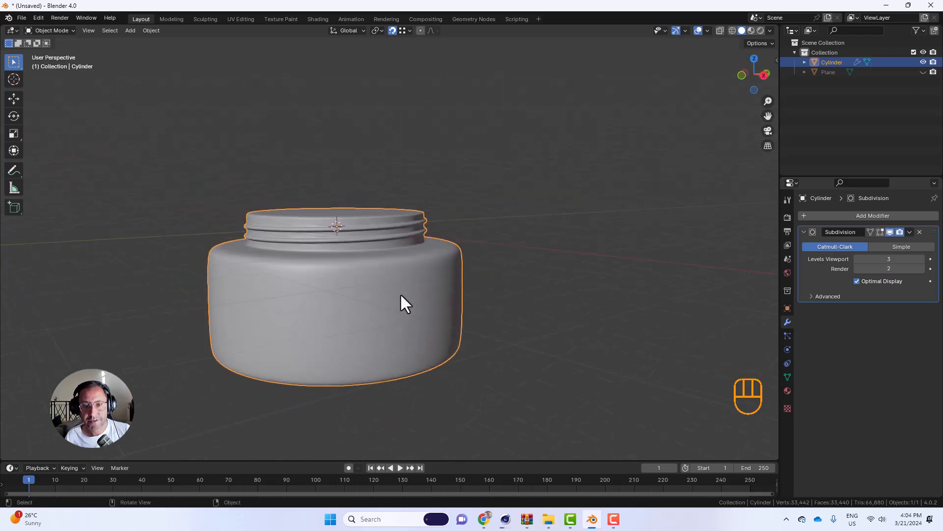
key("Tab")
key("ctrl+z")
key("ctrl+z")
key("ctrl+z")
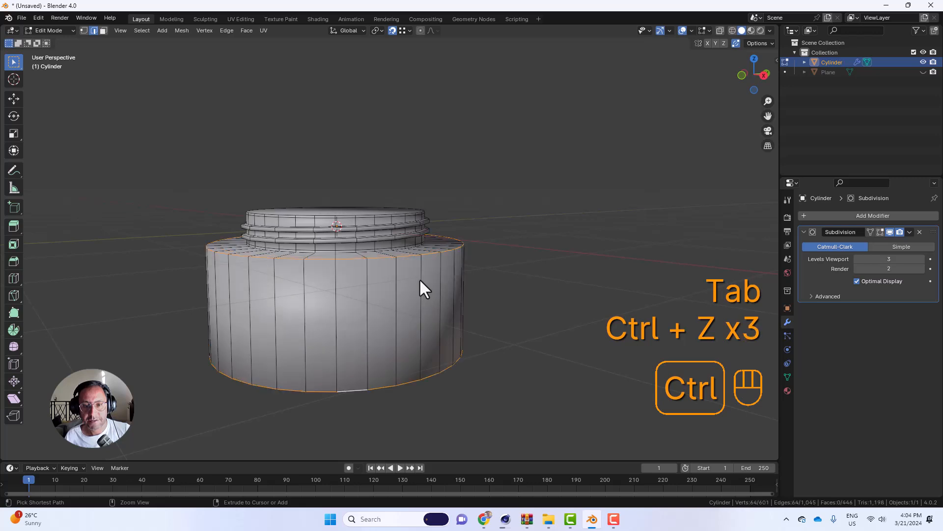
- Apply a much narrower two-segment bevel to the shoulder and base edge loops and check the smoothed jar
key("ctrl+b")
left_click(424, 272)
key("Tab")
mouse_move(473, 275)
middle_mouse_down()
mouse_move(479, 305)
mouse_move(470, 294)
middle_mouse_up()
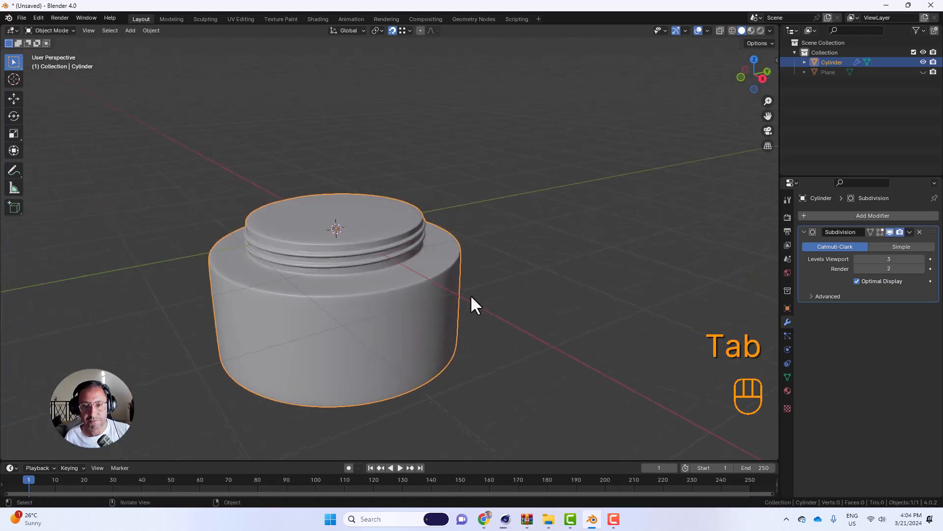
scroll(385, 284, "up", 3)
middle_click_drag(388, 292, 358, 223)
- Delete the cap face covering the top of the threaded neck to open the jar
key("Tab")
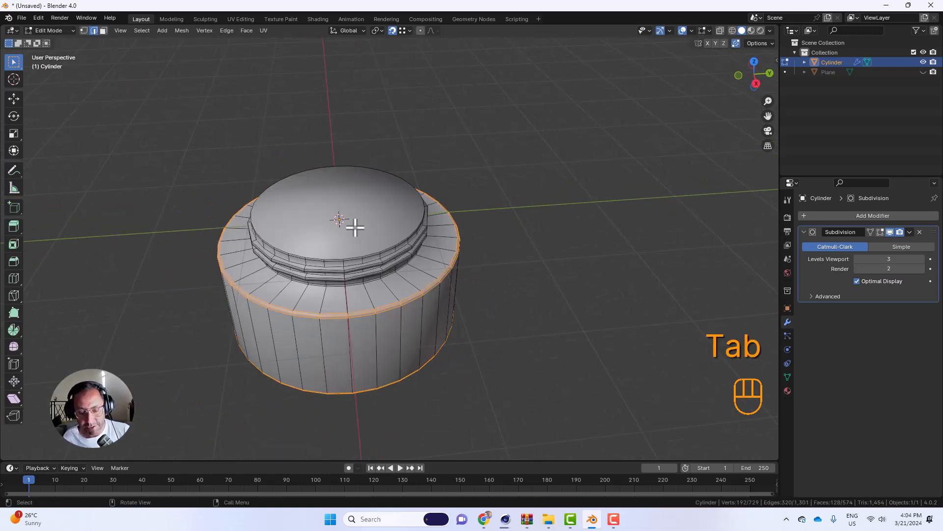
key("3")
left_click(343, 212)
key("x")
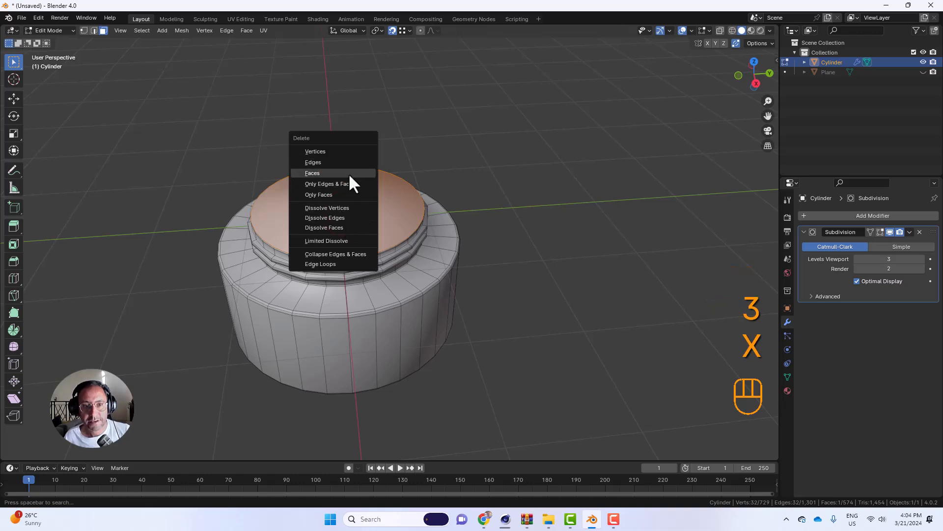
left_click(349, 173)
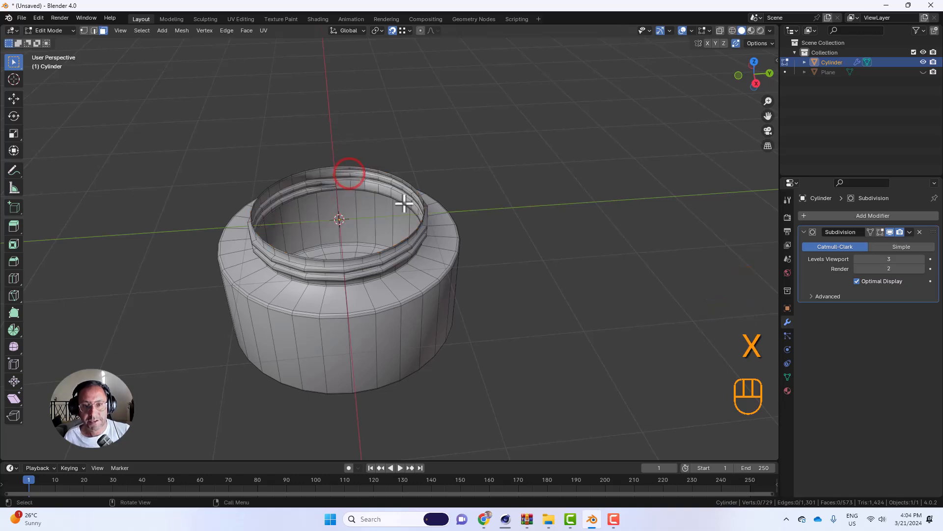
- Extrude the neck's open top edge loop inward, scaled to about 0.91, to form the lip thickness
scroll(423, 207, "up", 3)
key("2")
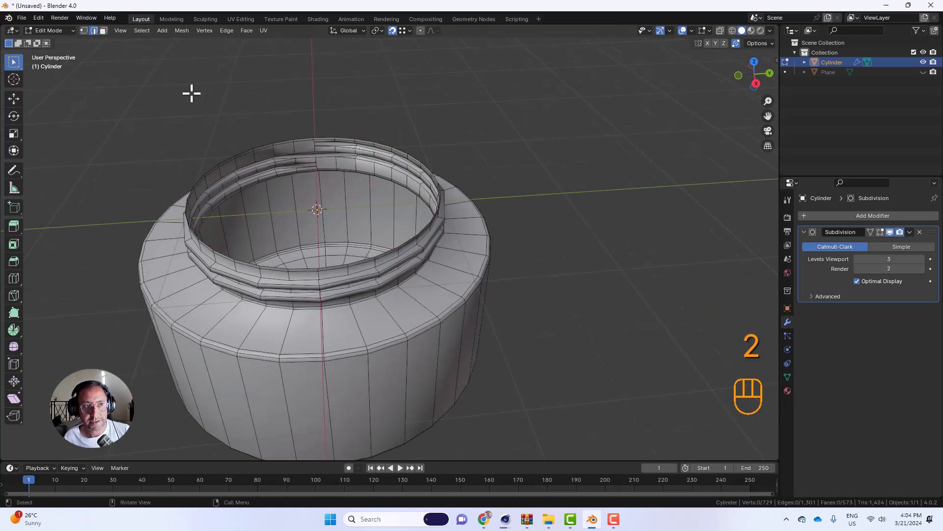
left_click(386, 145, "alt")
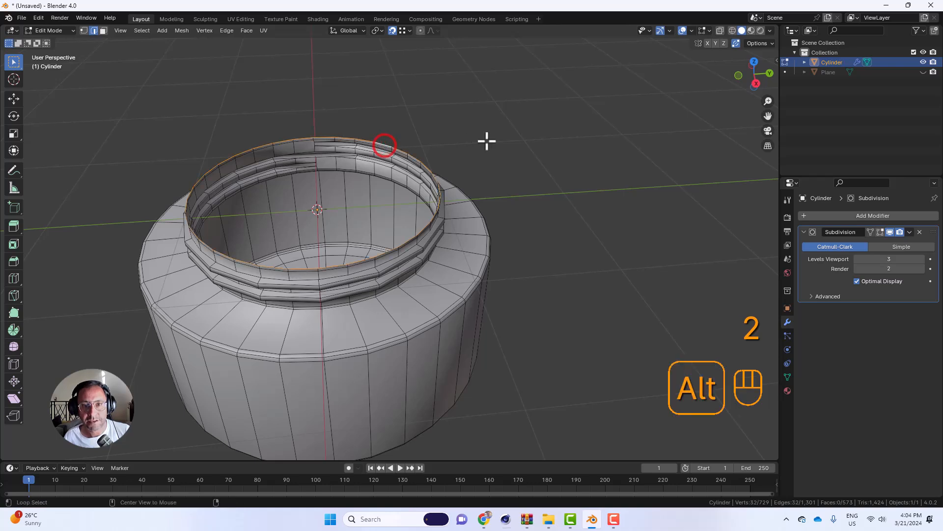
key("e")
key("s")
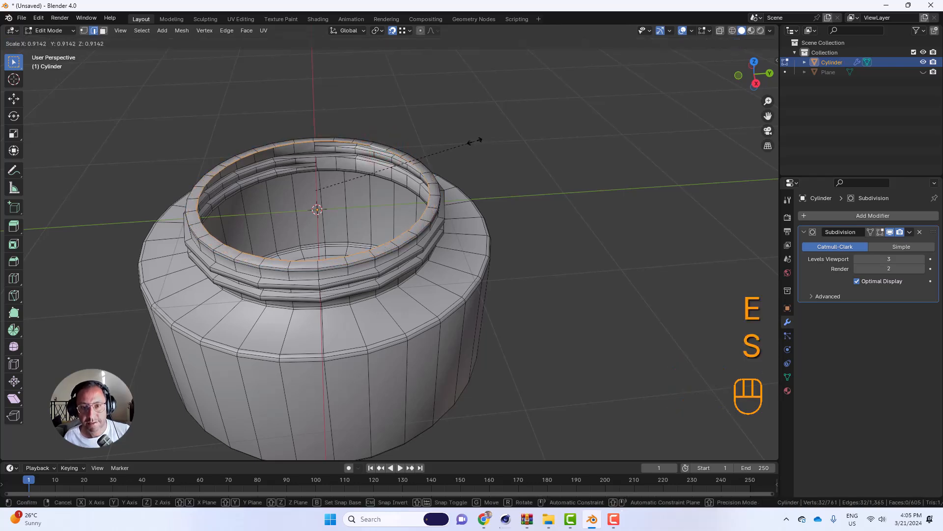
left_click(474, 142)
- Extrude the lip's inner edge loop about 0.35 m straight down along Z inside the neck
key("e")
key("z")
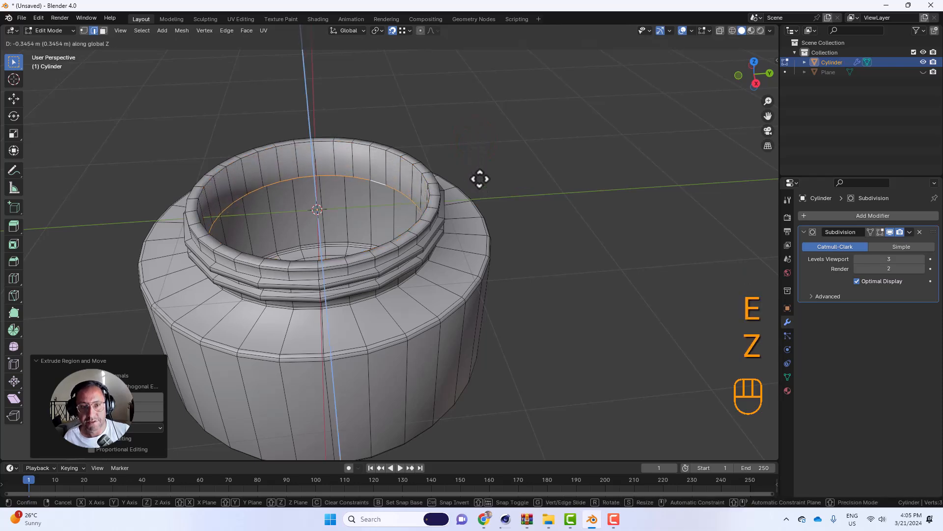
left_click(464, 198)
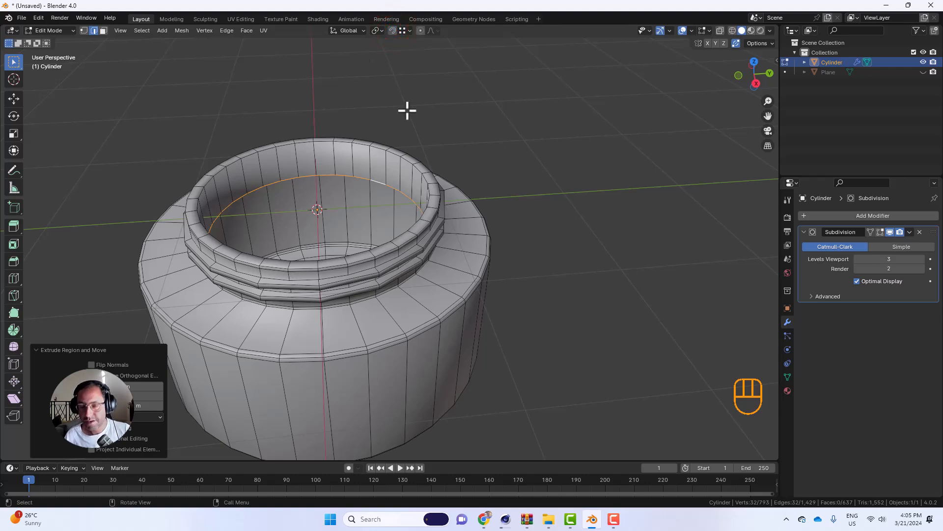
- In front wireframe view, move the inner neck loop down along Z to just below the body's shoulder
key("KP_1")
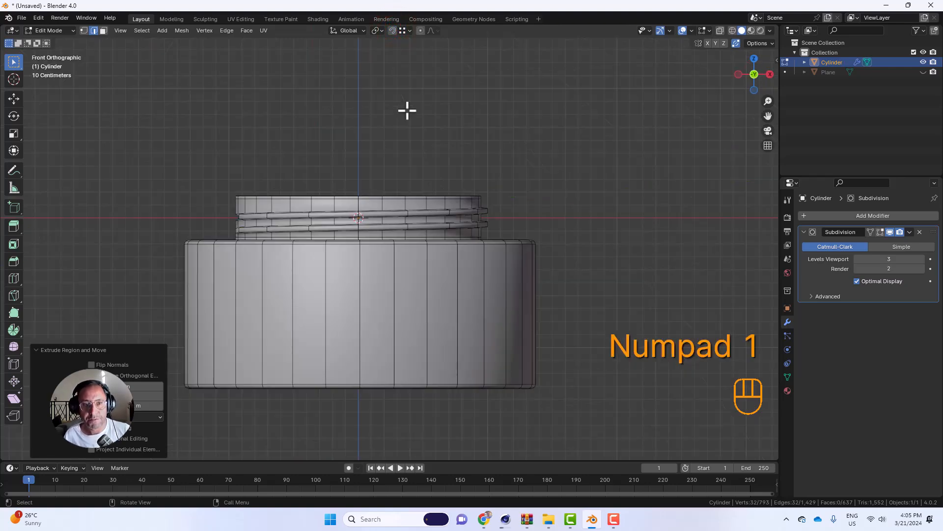
key("z")
left_click(324, 112)
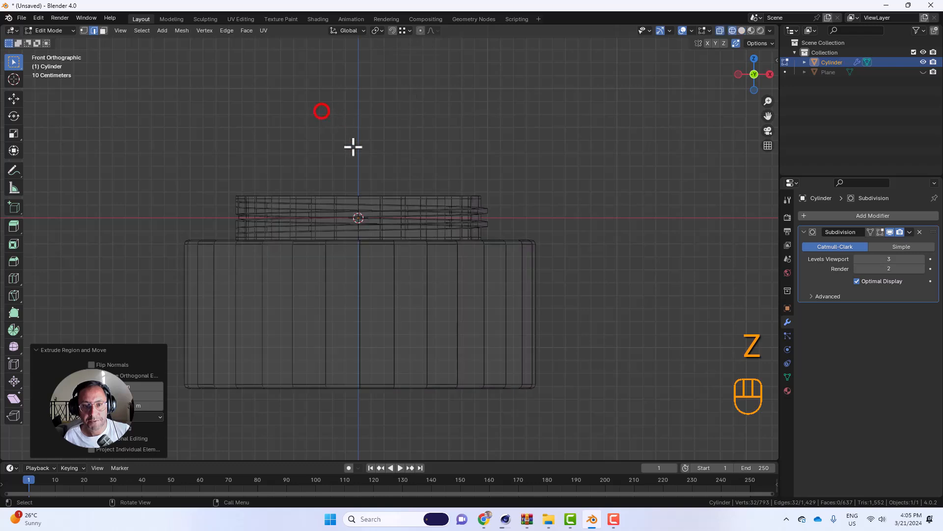
key("g")
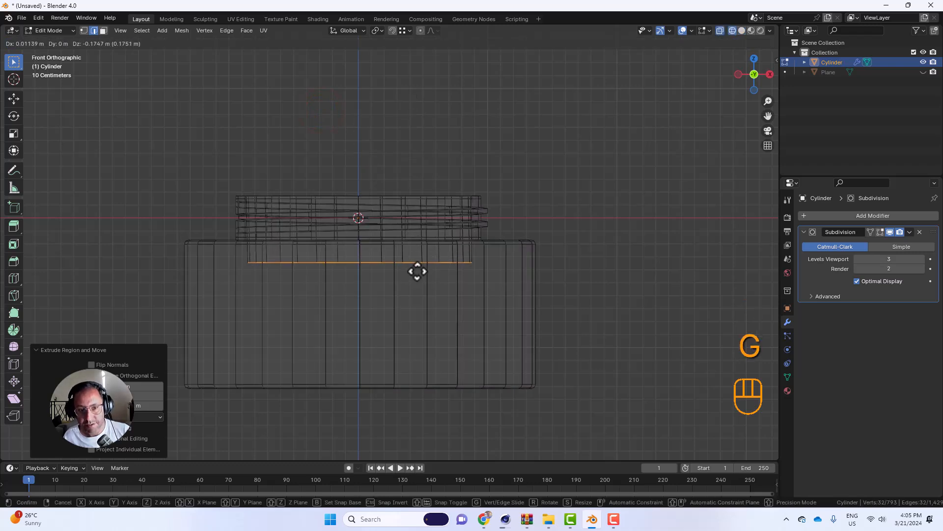
key("z")
left_click(412, 256)
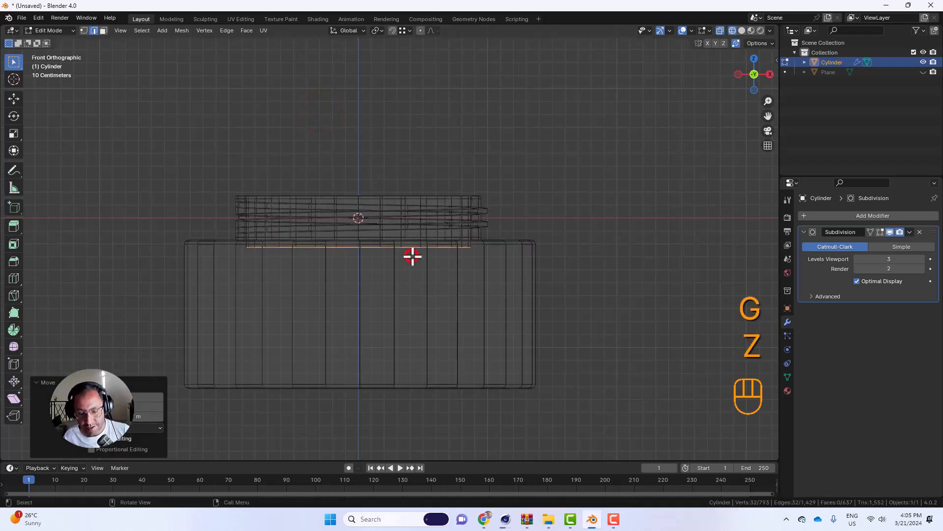
- Extrude the inner loop outward to just inside the body wall, and extrude it down along Z to just above the outer base
key("e")
key("s")
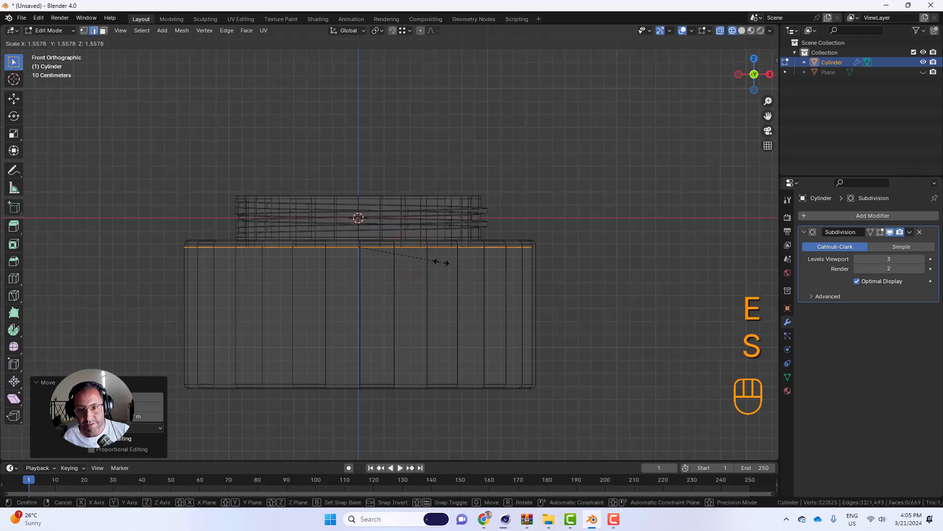
left_click(436, 262)
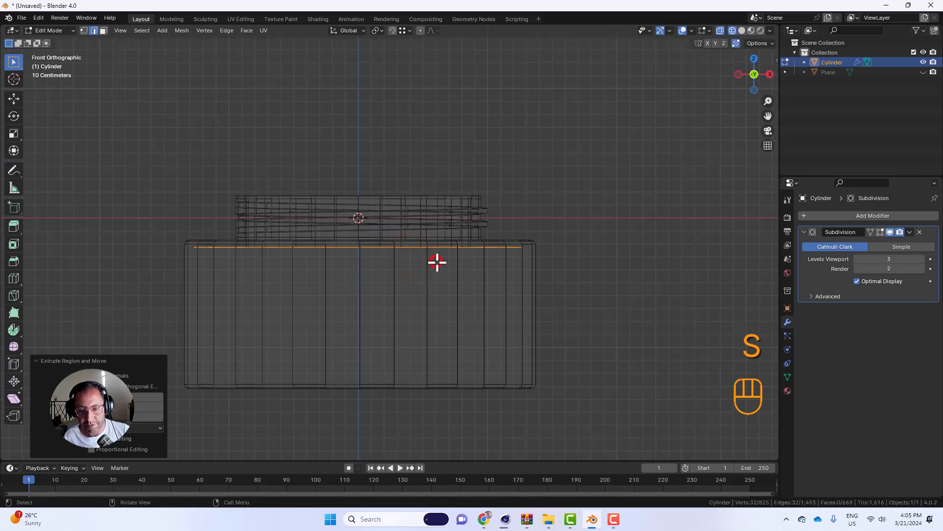
key("e")
key("z")
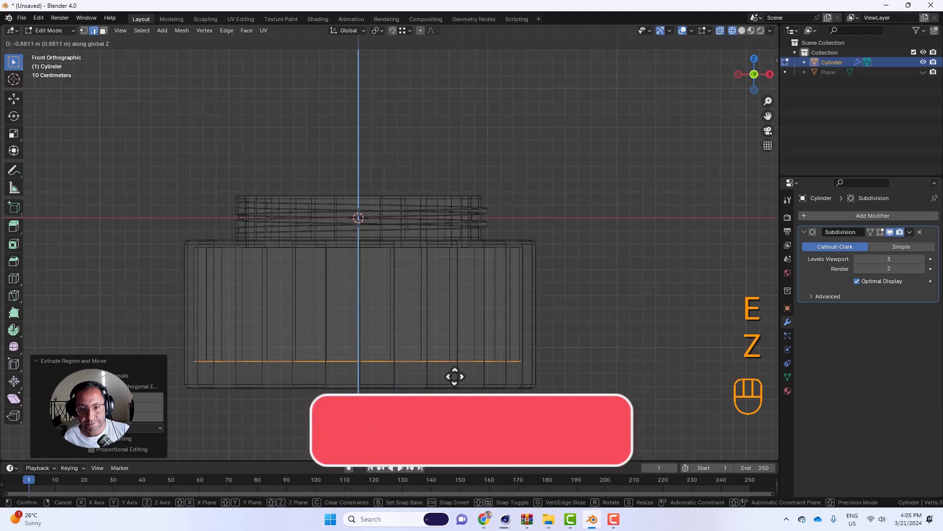
left_click(458, 388)
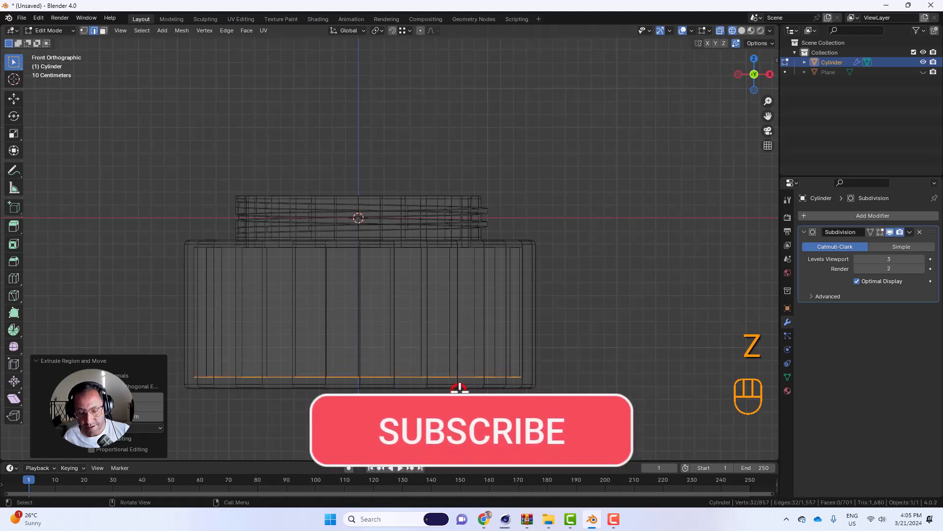
- Extrude the inner bottom loop inward twice with scaling and fill the remaining central hole with a face
middle_click_drag(461, 385, 468, 333)
key("e")
key("s")
left_click(433, 334)
key("e")
key("s")
left_click(391, 335)
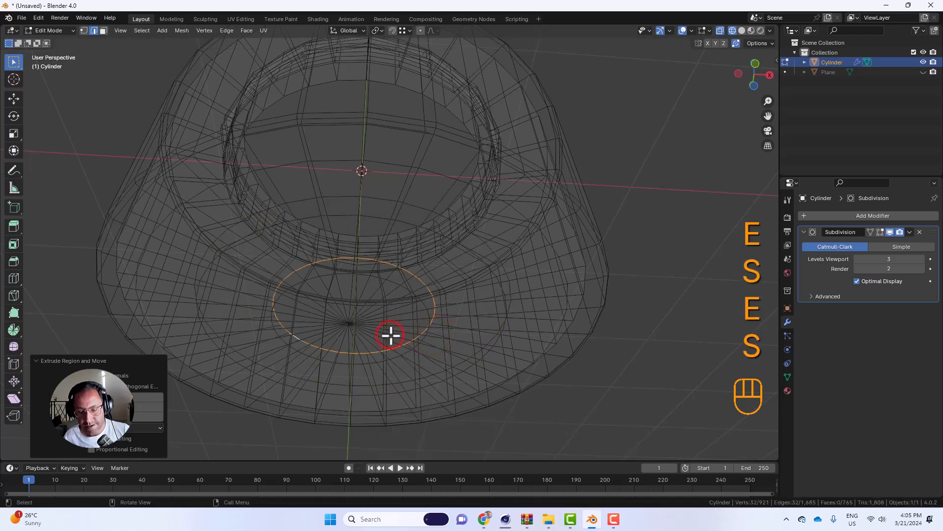
key("f")
- Switch from wireframe to solid shading in Object Mode and look into the hollow jar
middle_click_drag(446, 292, 442, 354)
key("Tab")
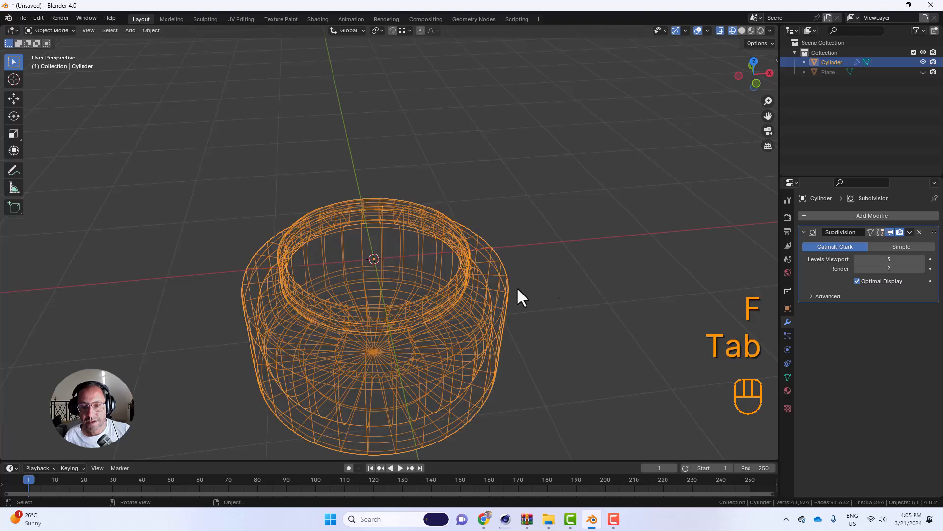
key("z")
left_click(603, 241)
middle_click_drag(476, 290, 448, 265)
- In Edit Mode with face selection, select the central face of the jar's inner bottom and grow the selection four times up the interior walls
key("Tab")
left_click(372, 256)
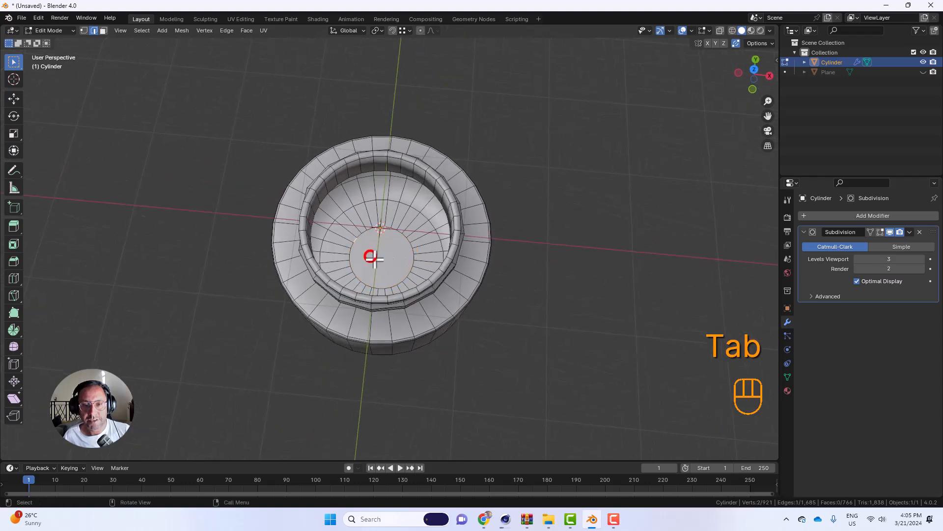
left_click(385, 254)
key("3")
left_click(386, 254)
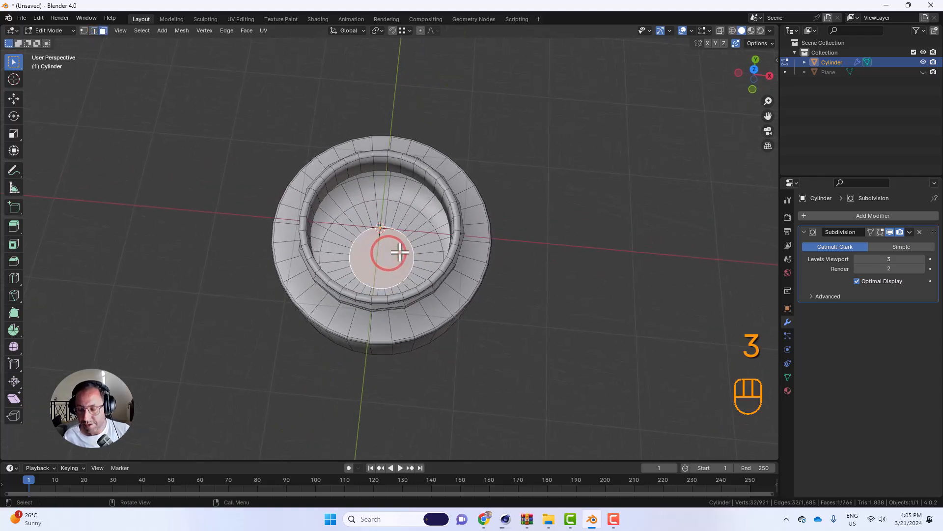
key("ctrl+KP_Add")
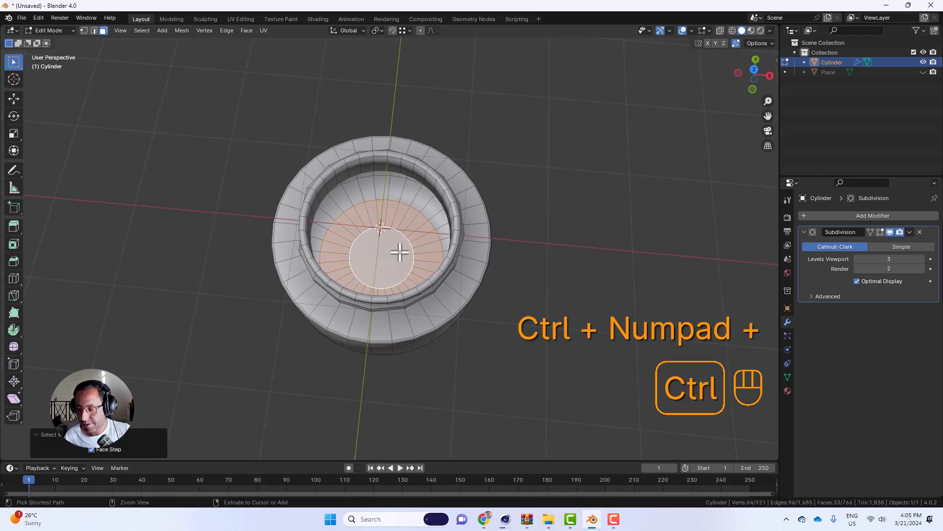
key("ctrl+KP_Add")
key("ctrl+KP_Add")
key("ctrl+KP_Add")
- Inspect the extent of the interior face selection in front wireframe view, growing and shrinking it once, and look at it in perspective
key("KP_1")
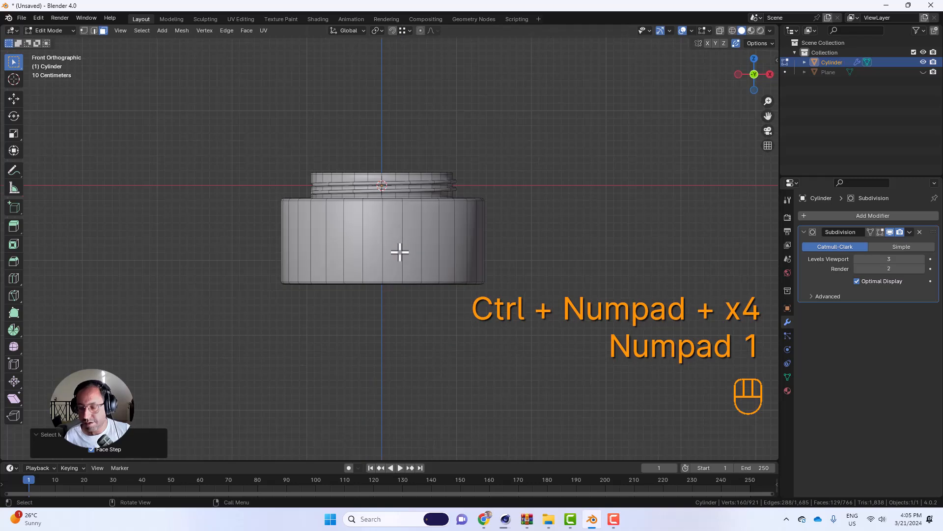
key("z")
left_click(325, 250)
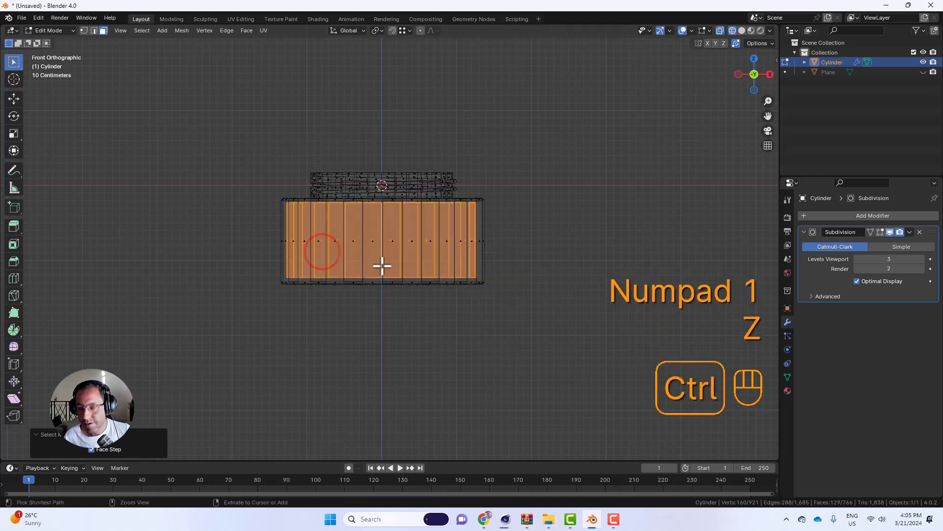
key("ctrl+KP_Add")
key("ctrl+KP_Subtract")
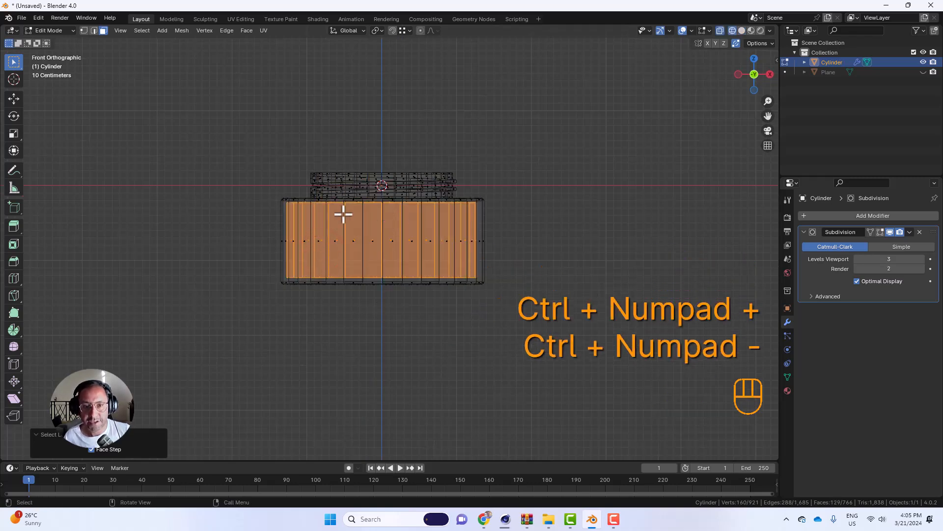
middle_click_drag(387, 236, 388, 280)
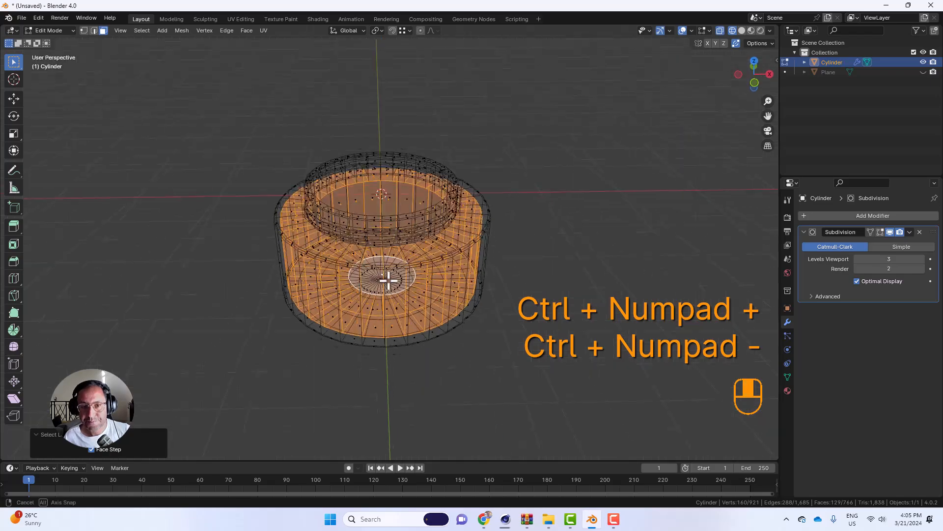